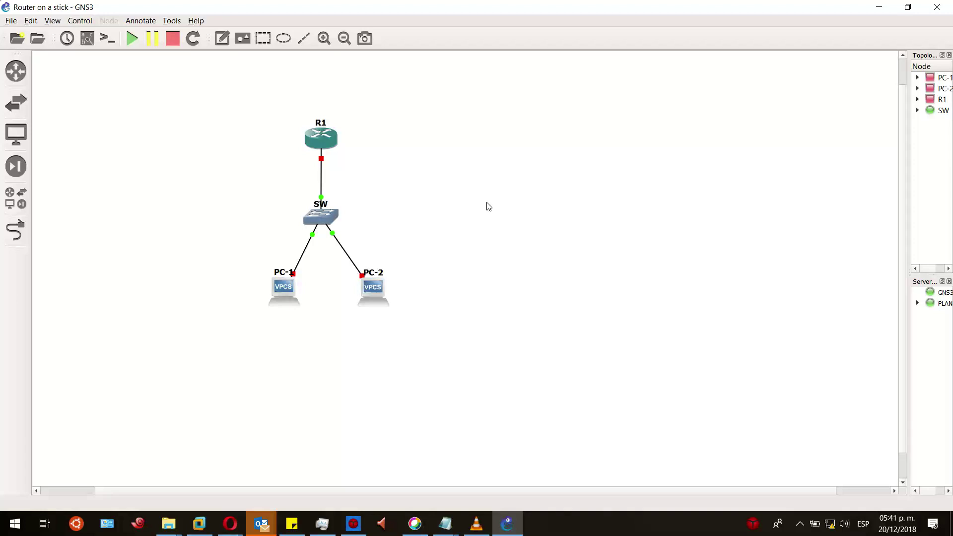
- Start all devices in the topology
{"action": "left_click", "coordinate": [128, 41]}
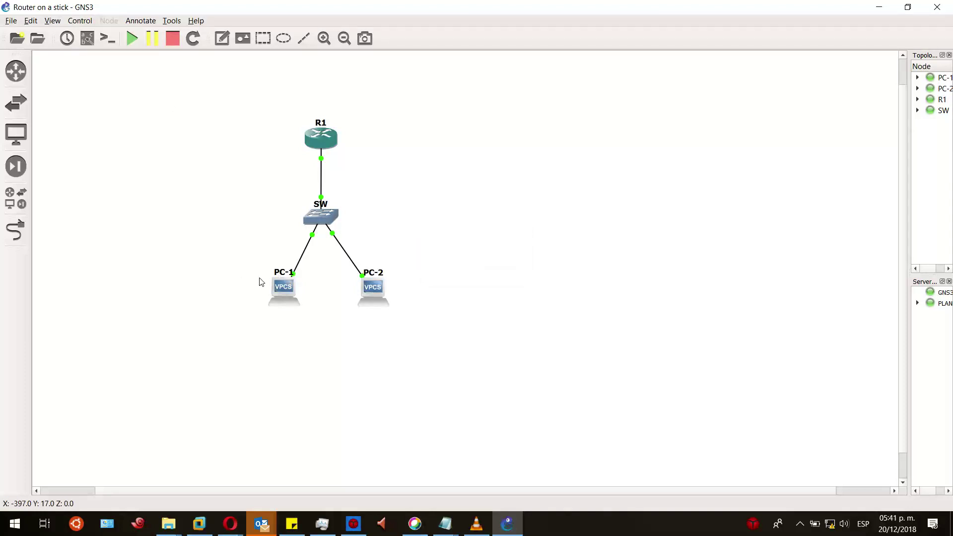
{"action": "left_click_drag", "start_coordinate": [212, 258], "coordinate": [453, 344]}
{"action": "left_click_drag", "start_coordinate": [282, 138], "coordinate": [365, 183]}
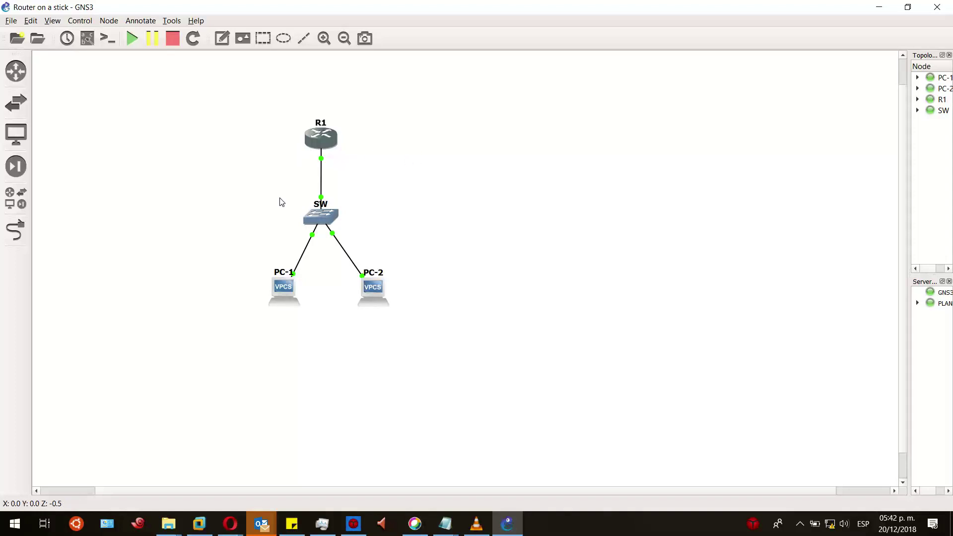
- Review the SW switch's port configuration, checking each port's VLAN and type
{"action": "right_click", "coordinate": [322, 216]}
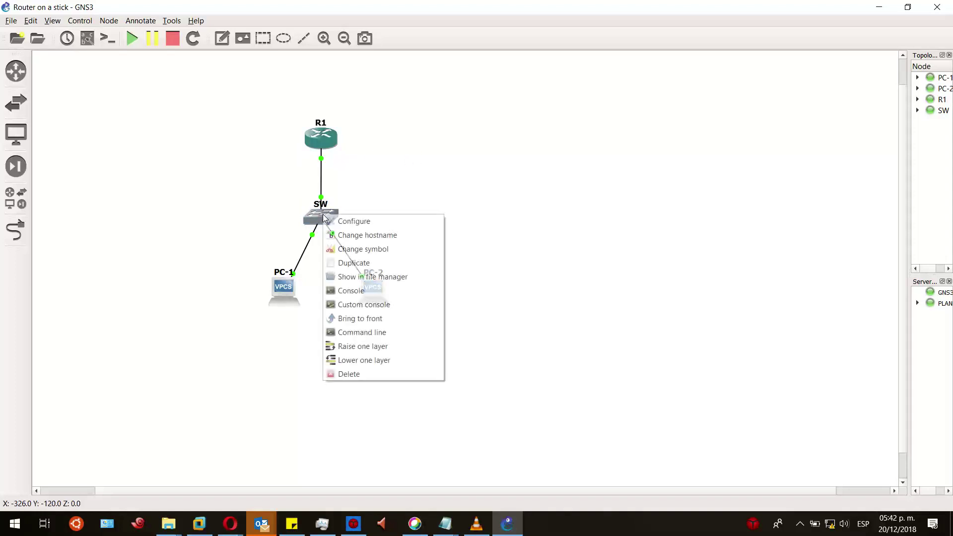
{"action": "left_click", "coordinate": [338, 219]}
{"action": "left_click_drag", "start_coordinate": [460, 149], "coordinate": [596, 140]}
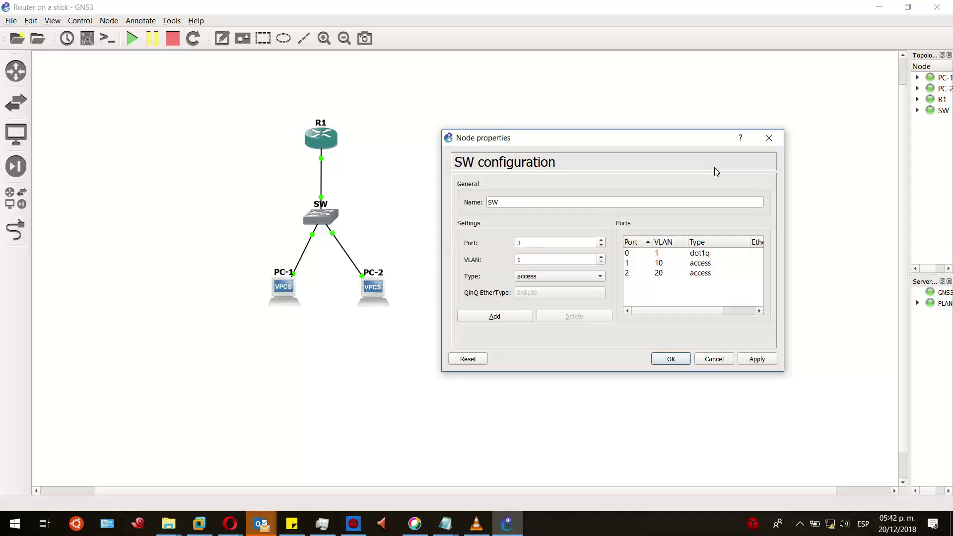
{"action": "left_click", "coordinate": [703, 257]}
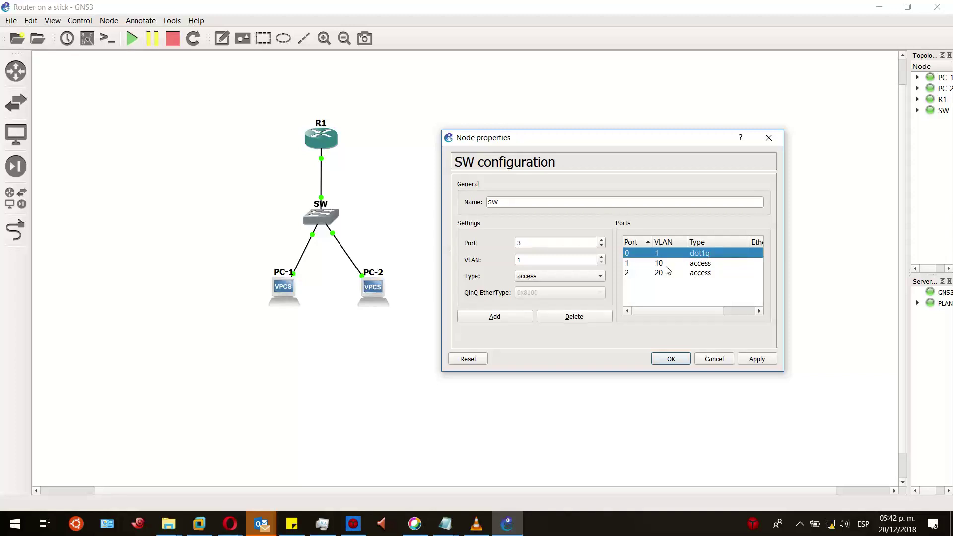
{"action": "left_click", "coordinate": [704, 263]}
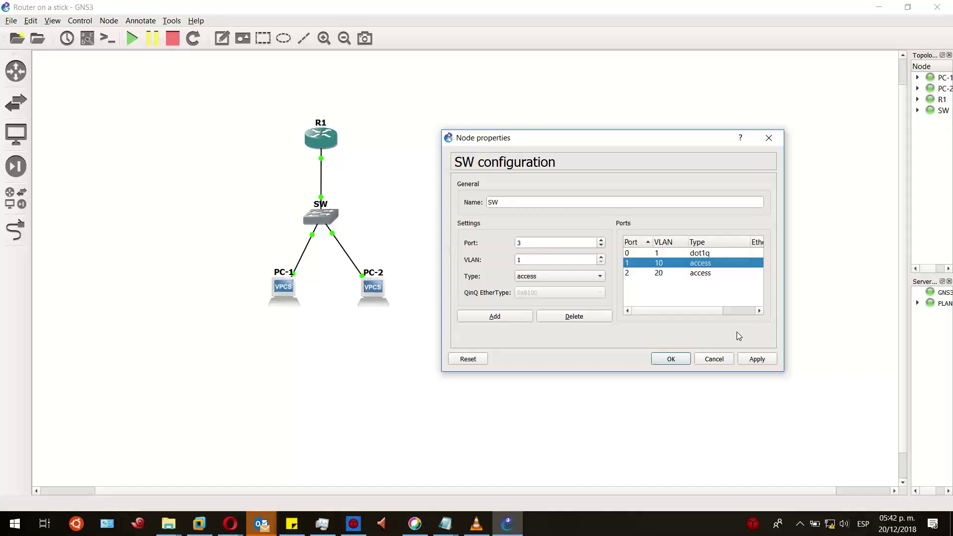
{"action": "left_click", "coordinate": [671, 359]}
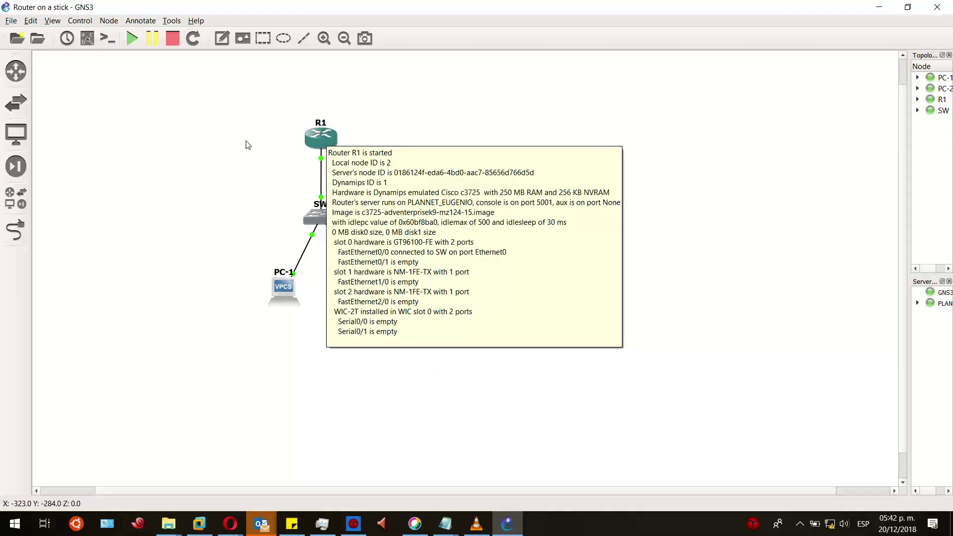
- Open a console session on router R1 and bring up its command prompt
{"action": "right_click", "coordinate": [318, 133]}
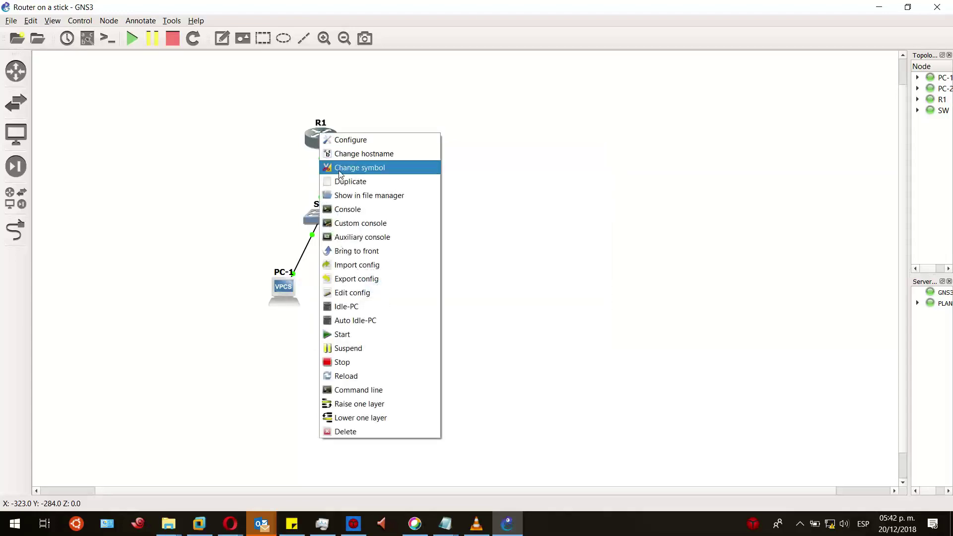
{"action": "left_click", "coordinate": [350, 209]}
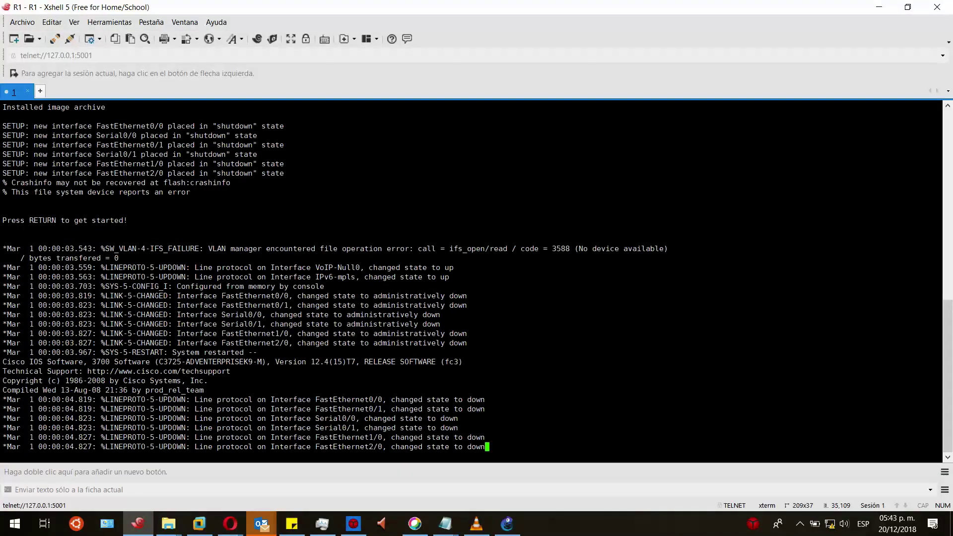
{"action": "key", "text": "Return"}
{"action": "key", "text": "Return"}
{"action": "key", "text": "Return"}
{"action": "key", "text": "Return"}
{"action": "key", "text": "Return"}
{"action": "key", "text": "Return"}
{"action": "key", "text": "Return"}
{"action": "key", "text": "Return"}
{"action": "key", "text": "Return"}
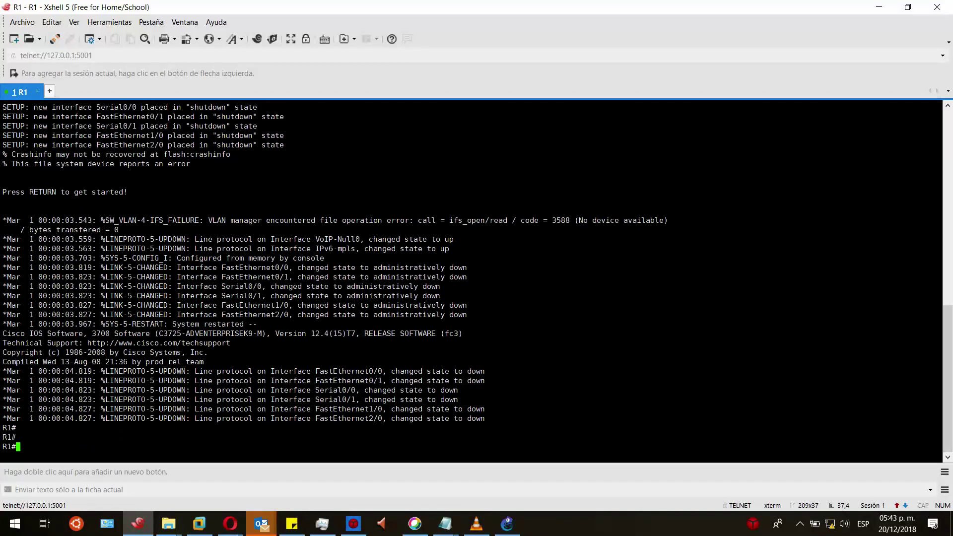
{"action": "key", "text": "Return"}
{"action": "key", "text": "Return"}
{"action": "key", "text": "Return"}
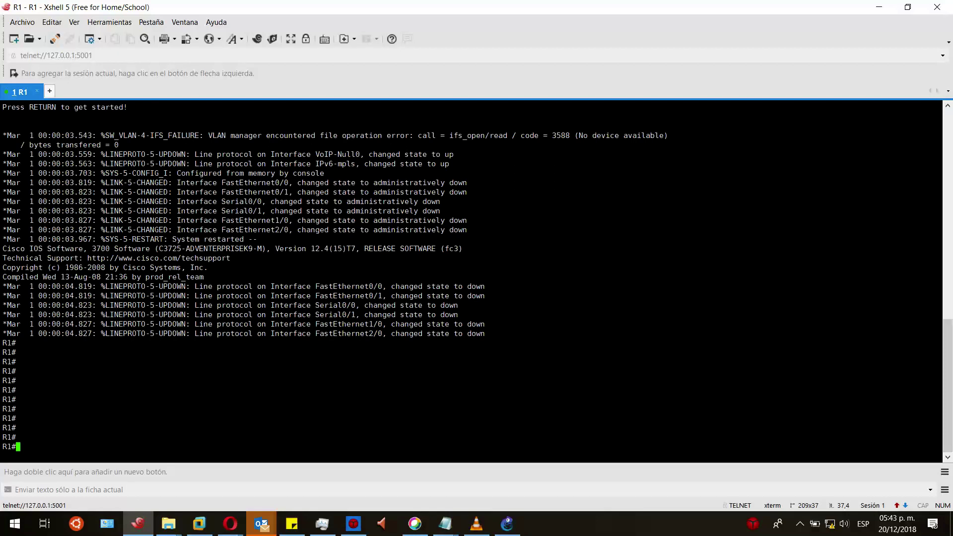
- Enter global configuration mode on R1 with configure terminal
{"action": "type", "text": "configure terminal"}
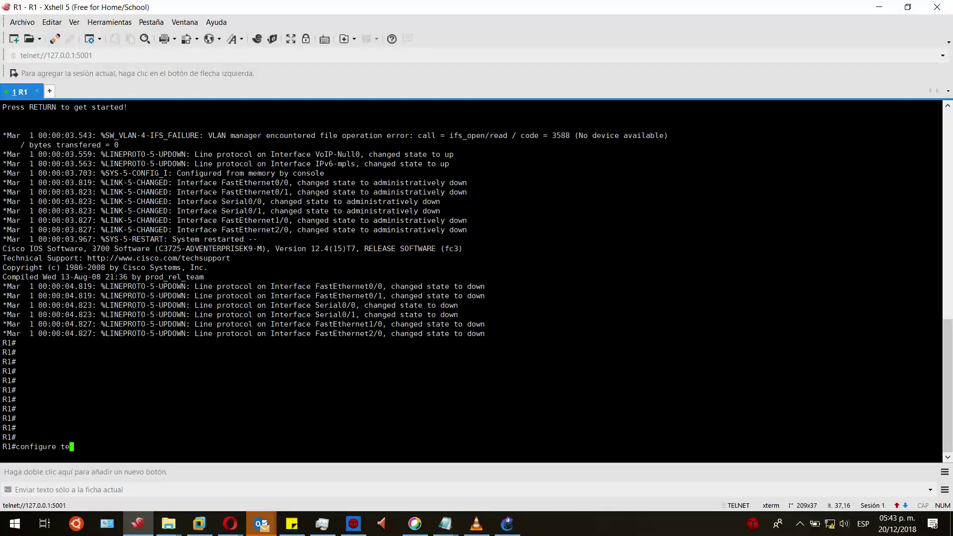
{"action": "key", "text": "Return"}
{"action": "key", "text": "Return"}
{"action": "key", "text": "Return"}
{"action": "key", "text": "Return"}
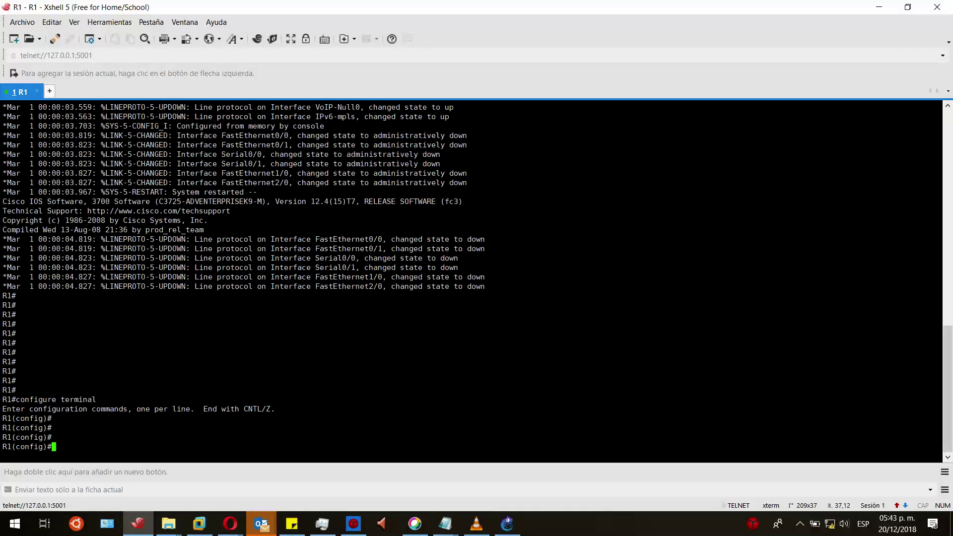
- Enable R1's interface f0/0 with no shutdown and return to global configuration mode
{"action": "type", "text": "interface f0/0"}
{"action": "key", "text": "Return"}
{"action": "key", "text": "Return"}
{"action": "type", "text": "no "}
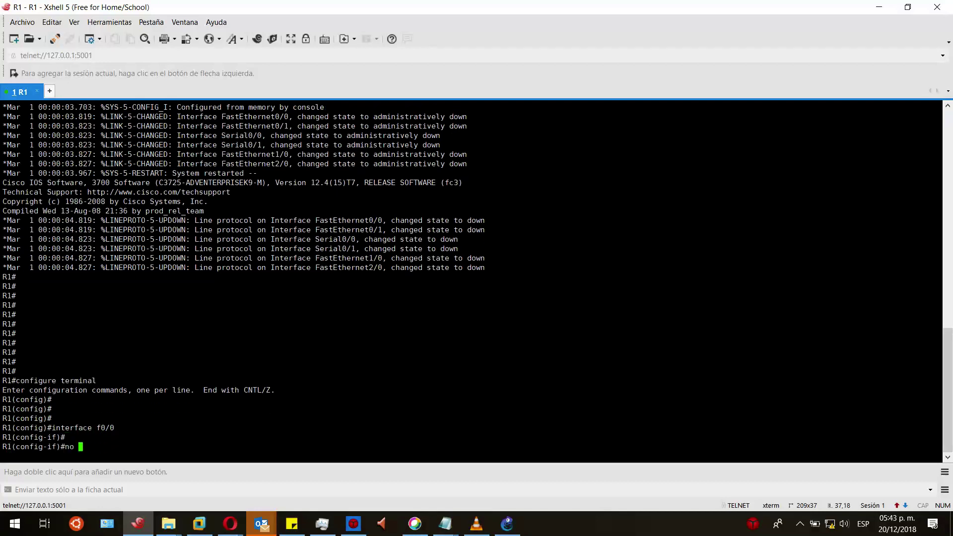
{"action": "type", "text": "shutdown"}
{"action": "key", "text": "Return"}
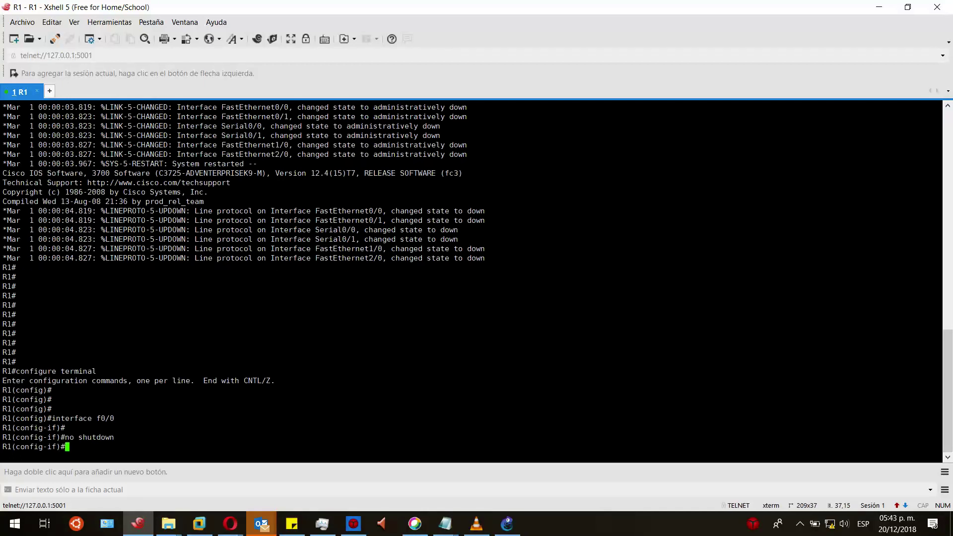
{"action": "type", "text": "exit"}
{"action": "key", "text": "Return"}
{"action": "key", "text": "Return"}
{"action": "key", "text": "Return"}
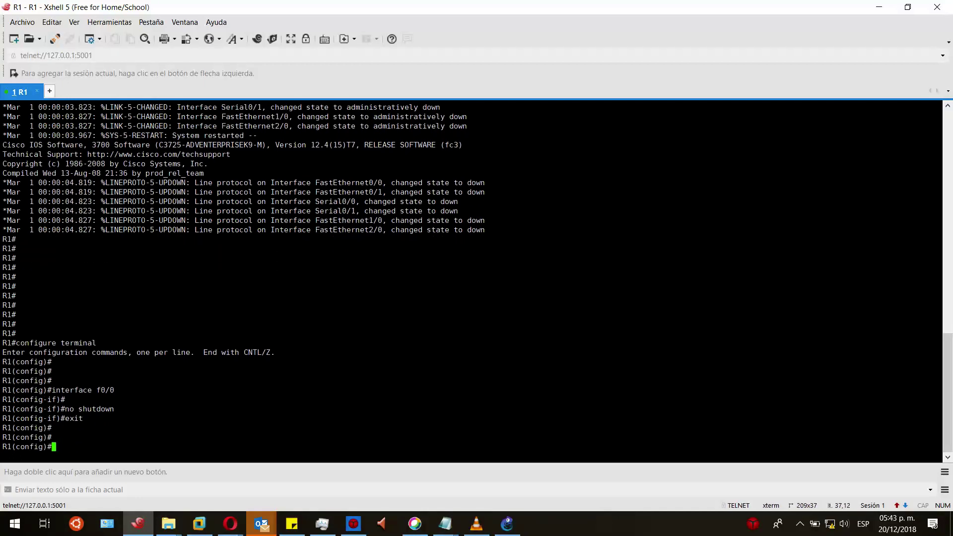
{"action": "key", "text": "Return"}
{"action": "key", "text": "Return"}
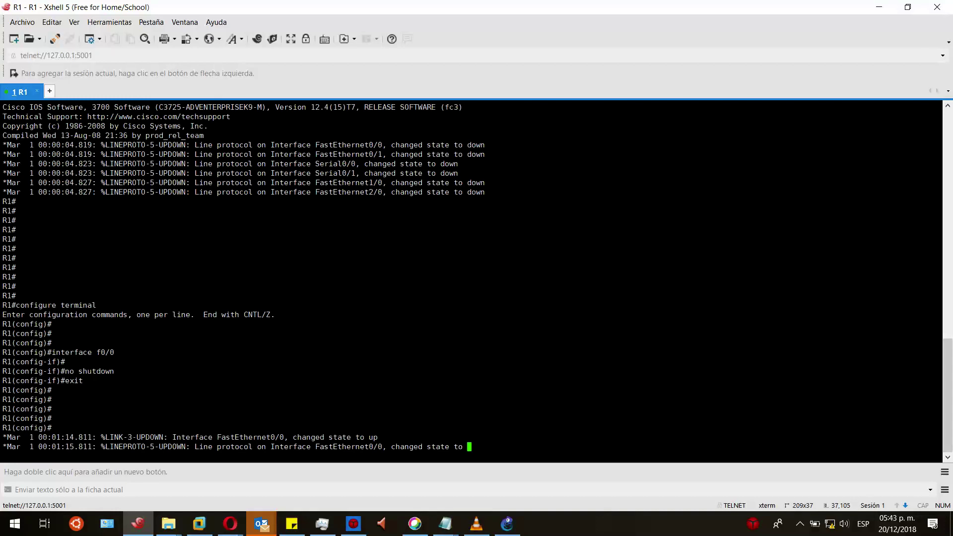
{"action": "key", "text": "Return"}
{"action": "key", "text": "Return"}
{"action": "key", "text": "Return"}
{"action": "key", "text": "Return"}
{"action": "key", "text": "Return"}
- Query the allowed subinterface numbers for f0/0 and create subinterface f0/0.10
{"action": "type", "text": "in"}
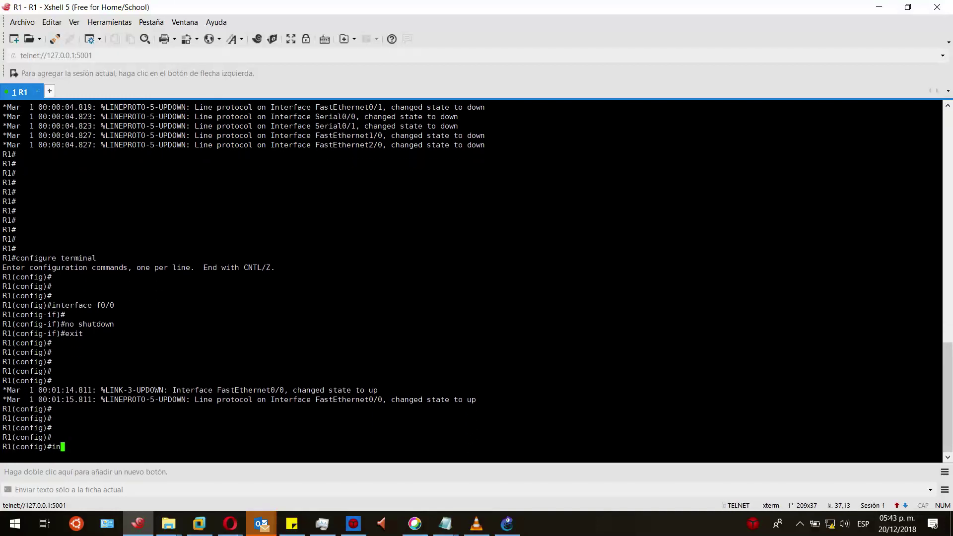
{"action": "type", "text": "terface f0/0."}
{"action": "type", "text": "?"}
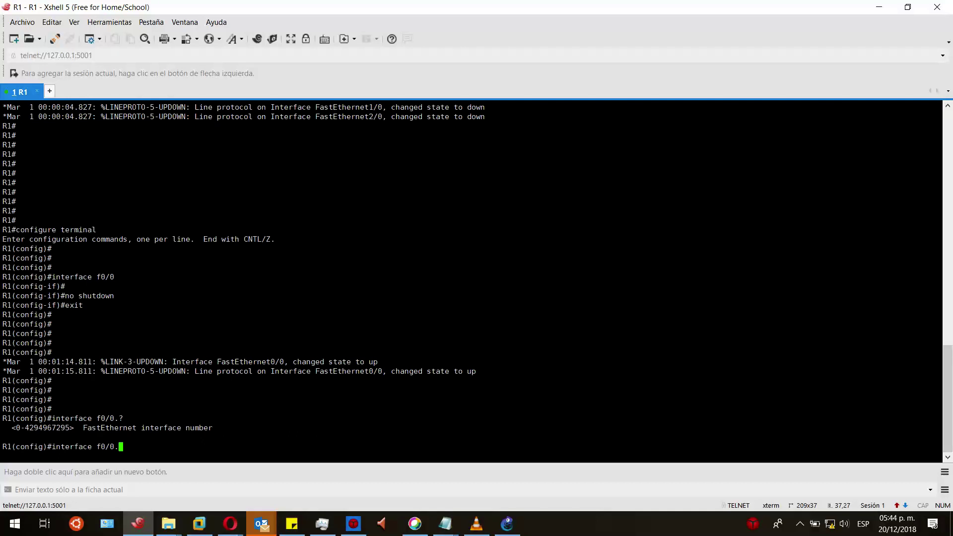
{"action": "type", "text": "10"}
{"action": "key", "text": "Return"}
{"action": "key", "text": "Return"}
{"action": "key", "text": "Return"}
{"action": "key", "text": "Return"}
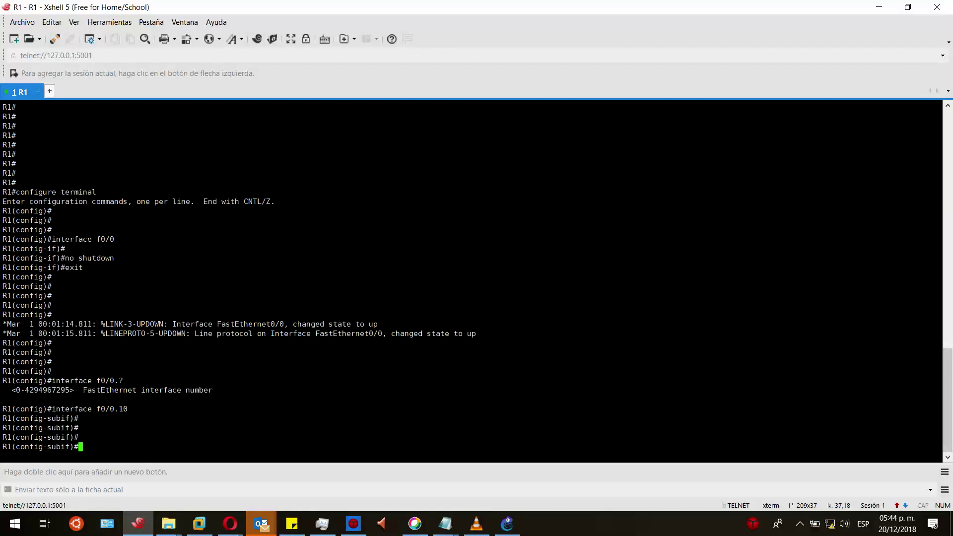
- Set the encapsulation of subinterface f0/0.10 to dot1Q with VLAN 10
{"action": "type", "text": "enca"}
{"action": "key", "text": "Tab"}
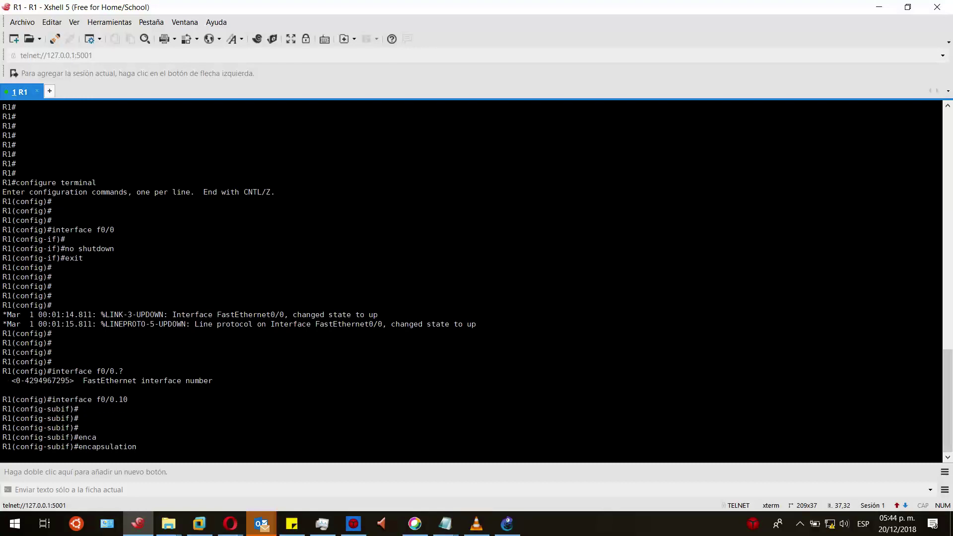
{"action": "type", "text": "do"}
{"action": "key", "text": "Tab"}
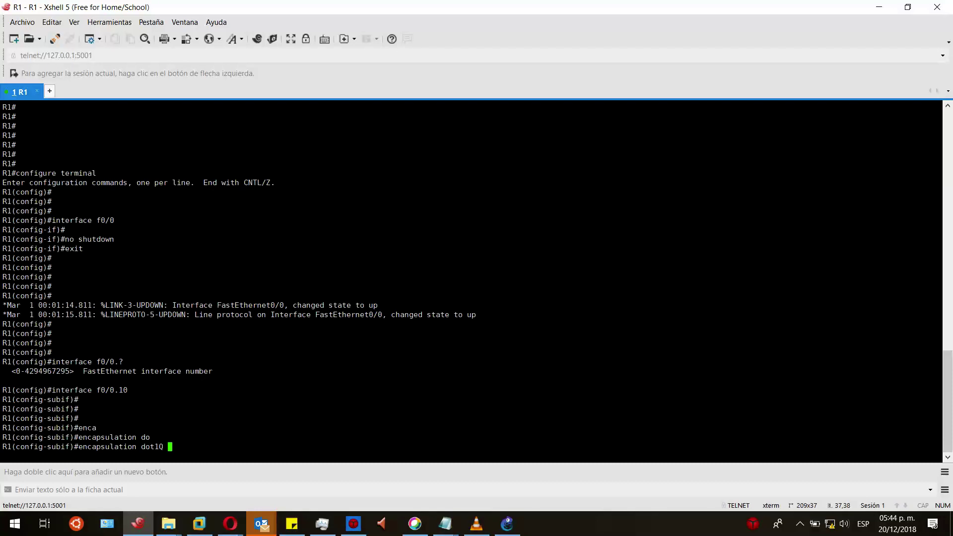
{"action": "type", "text": "10"}
{"action": "key", "text": "Return"}
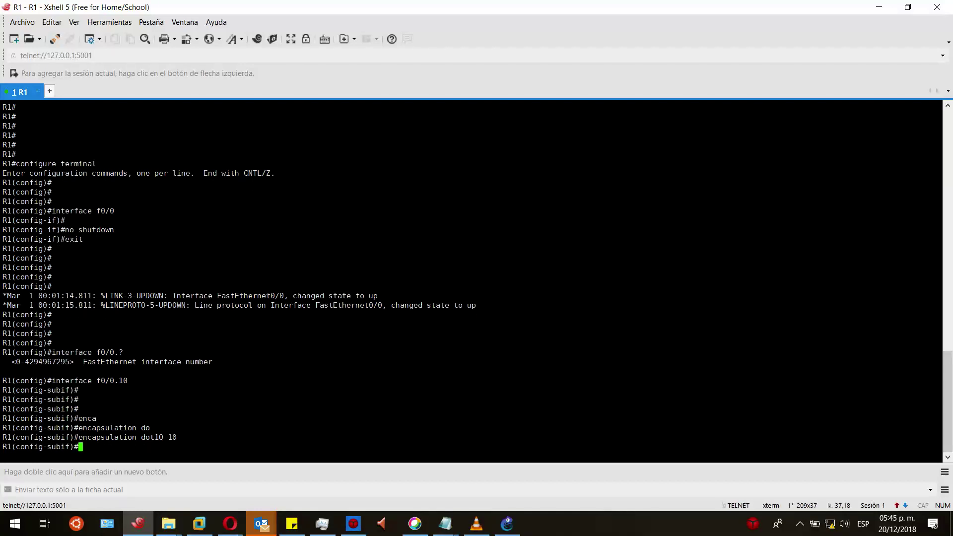
{"action": "key", "text": "Return"}
{"action": "key", "text": "Return"}
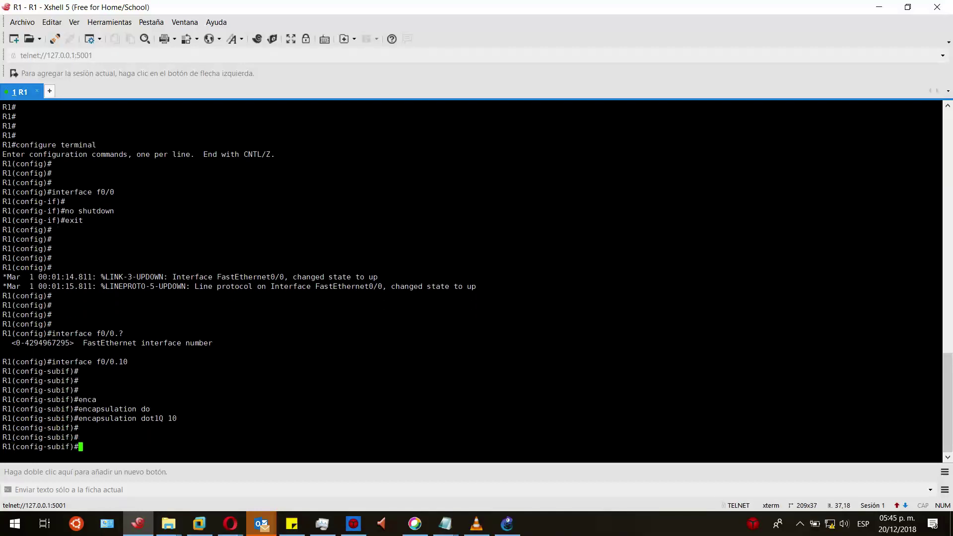
{"action": "key", "text": "Return"}
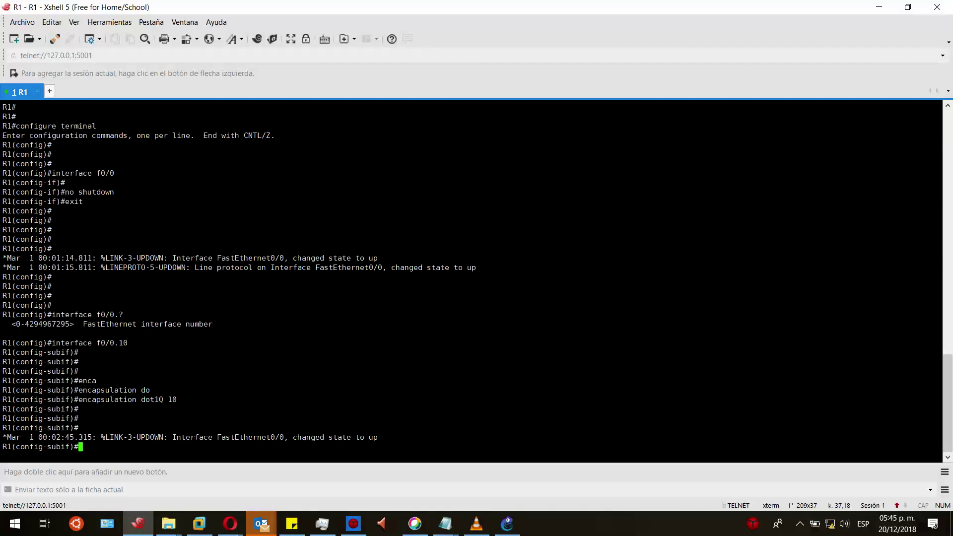
- Assign IP address 192.168.10.254 with mask 255.255.255.0 to subinterface f0/0.10 and exit to global configuration mode
{"action": "type", "text": "ip add 192.168.10.254 255.2"}
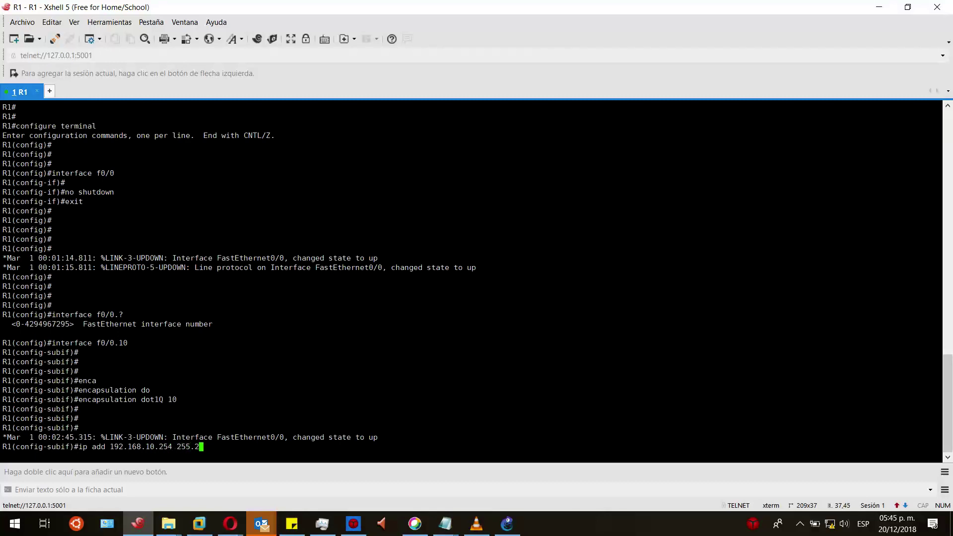
{"action": "type", "text": "55.255.0"}
{"action": "key", "text": "Return"}
{"action": "key", "text": "Return"}
{"action": "key", "text": "Return"}
{"action": "key", "text": "Return"}
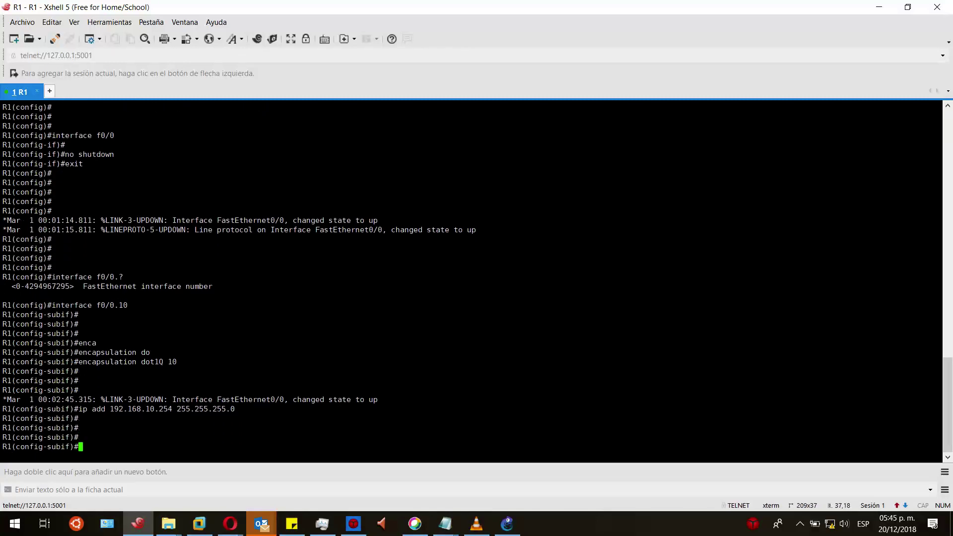
{"action": "type", "text": "exi"}
{"action": "key", "text": "Return"}
{"action": "key", "text": "Return"}
- Create subinterface f0/0.20 on R1
{"action": "type", "text": "interface"}
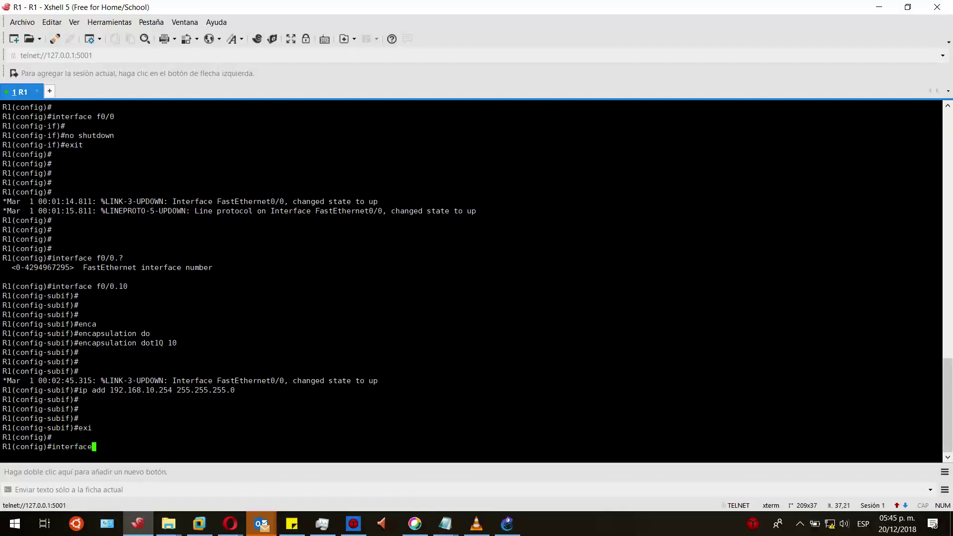
{"action": "type", "text": " f0/0.20"}
{"action": "key", "text": "Return"}
{"action": "key", "text": "Return"}
- Set the encapsulation of subinterface f0/0.20 to dot1Q with VLAN 20
{"action": "type", "text": "encap"}
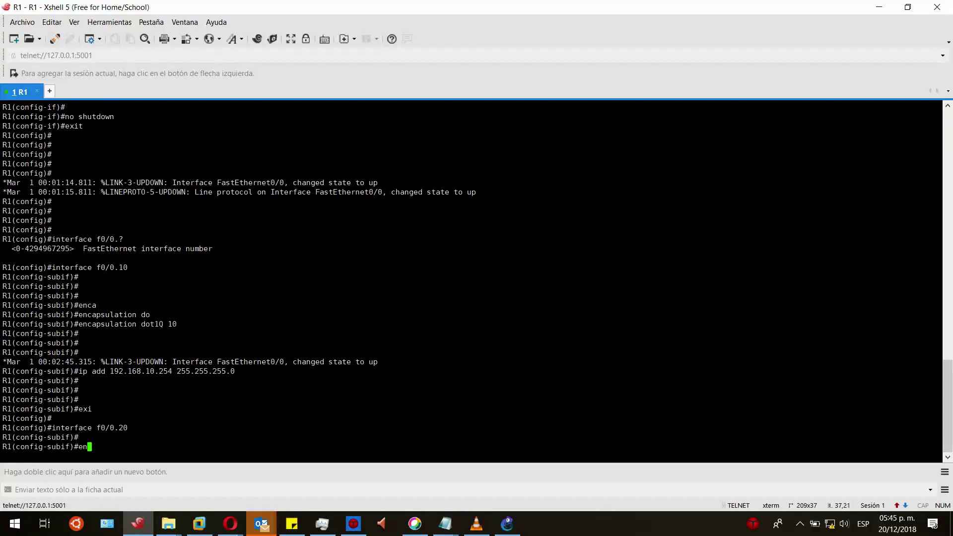
{"action": "key", "text": "Tab"}
{"action": "type", "text": "do"}
{"action": "key", "text": "Tab"}
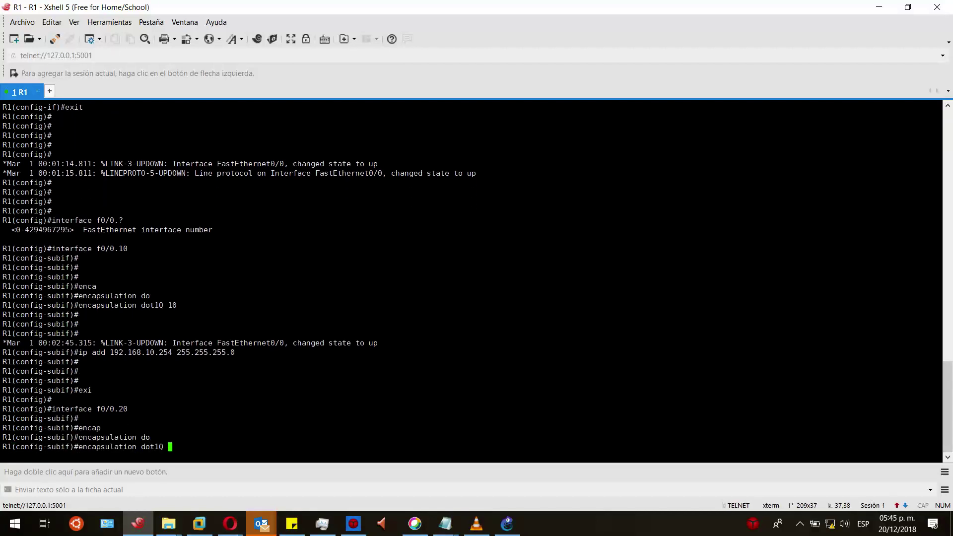
{"action": "type", "text": "20"}
{"action": "key", "text": "Return"}
- Assign IP address 192.168.20.254 with mask 255.255.255.0 to subinterface f0/0.20
{"action": "type", "text": "ip a"}
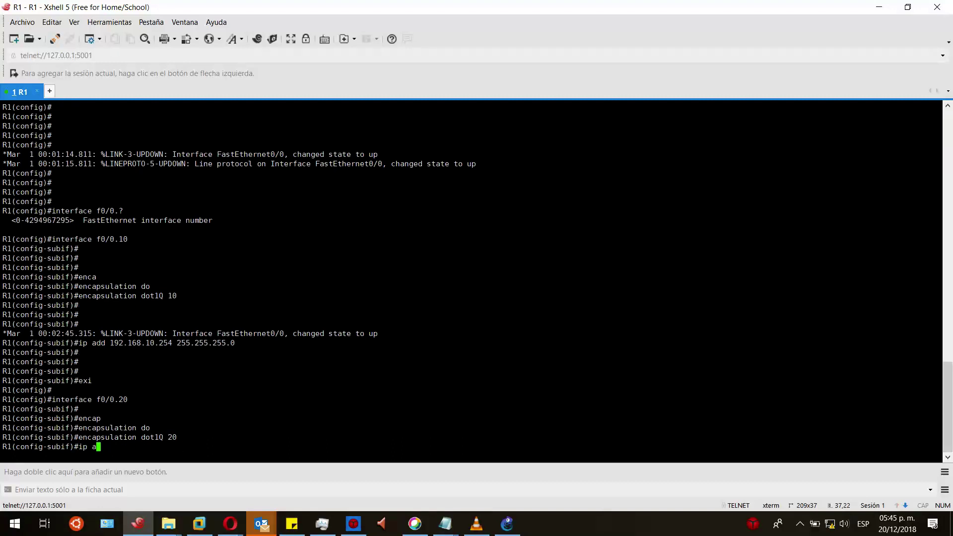
{"action": "type", "text": "dd 192.168.20.254 255.255.255.0"}
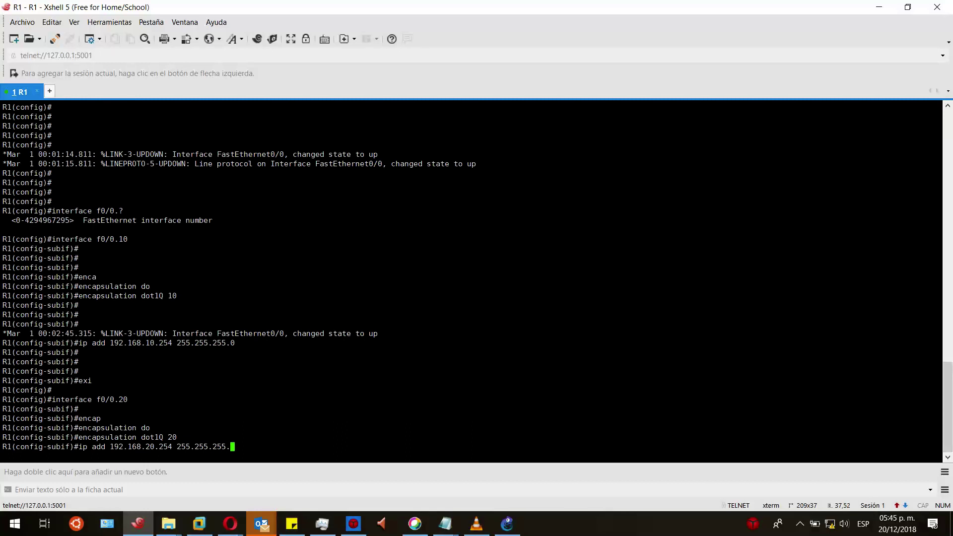
{"action": "key", "text": "Return"}
{"action": "key", "text": "Return"}
{"action": "key", "text": "Return"}
{"action": "key", "text": "Return"}
{"action": "key", "text": "Return"}
- List R1's interface summary with do show ip int br and examine the FastEthernet0/0 entry
{"action": "type", "text": "do s"}
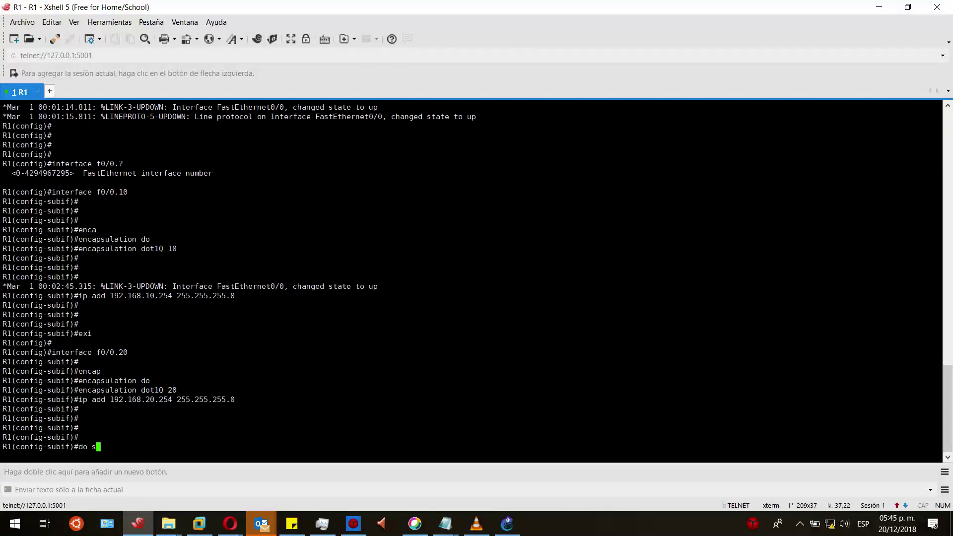
{"action": "type", "text": "how ip int br"}
{"action": "key", "text": "Return"}
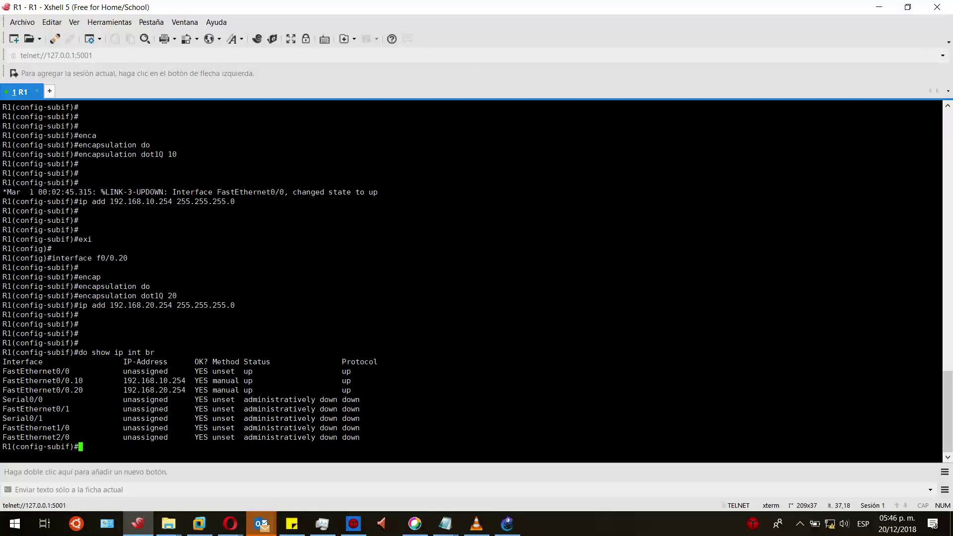
{"action": "left_click_drag", "start_coordinate": [2, 371], "coordinate": [355, 372]}
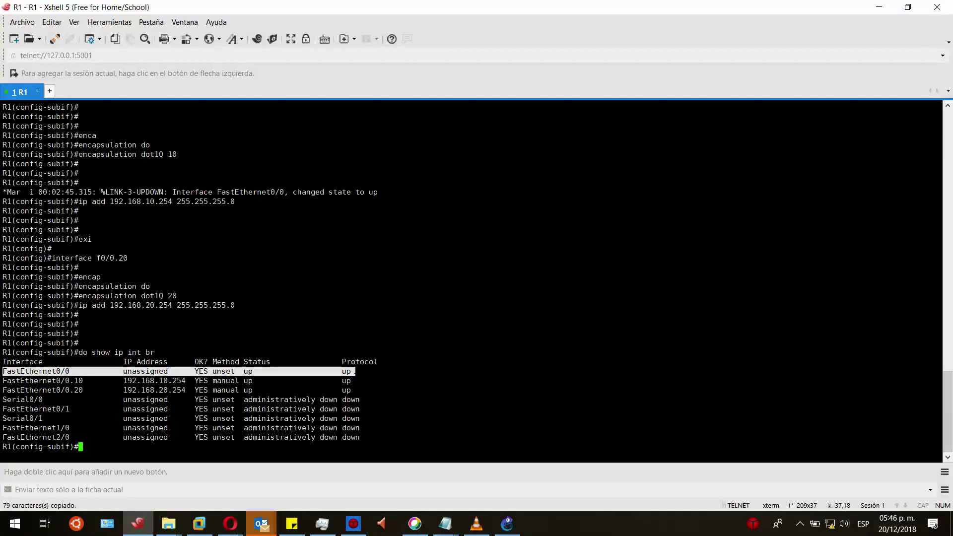
- Examine the FastEthernet0/0.10 and FastEthernet0/0.20 entries in R1's interface summary, and view PC-1 and PC-2 in the GNS3 topology
{"action": "left_click_drag", "start_coordinate": [3, 380], "coordinate": [358, 395]}
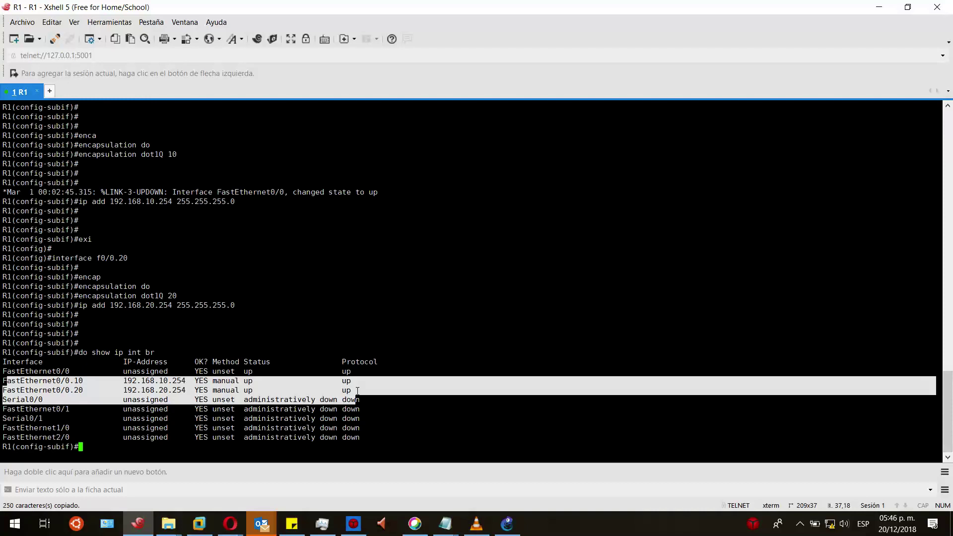
{"action": "left_click", "coordinate": [357, 390]}
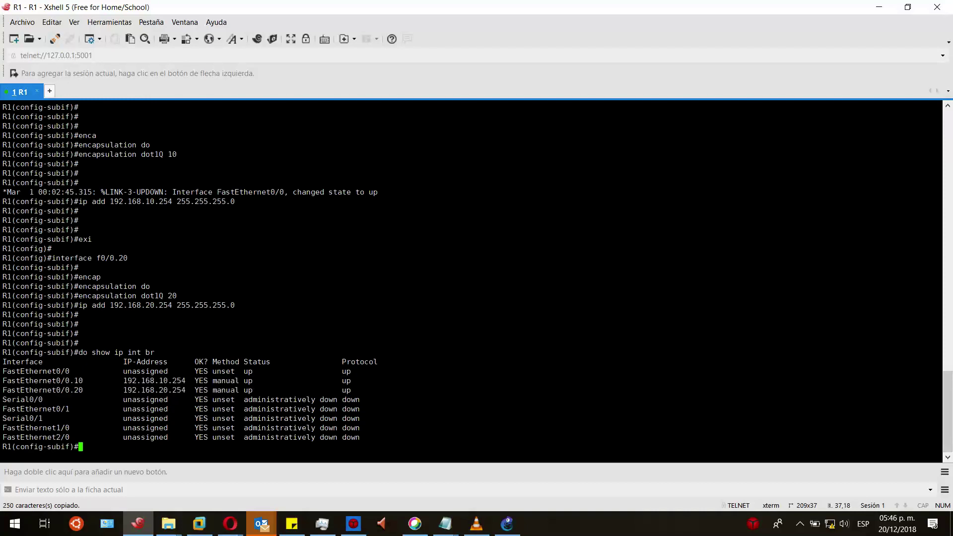
{"action": "left_click", "coordinate": [506, 523]}
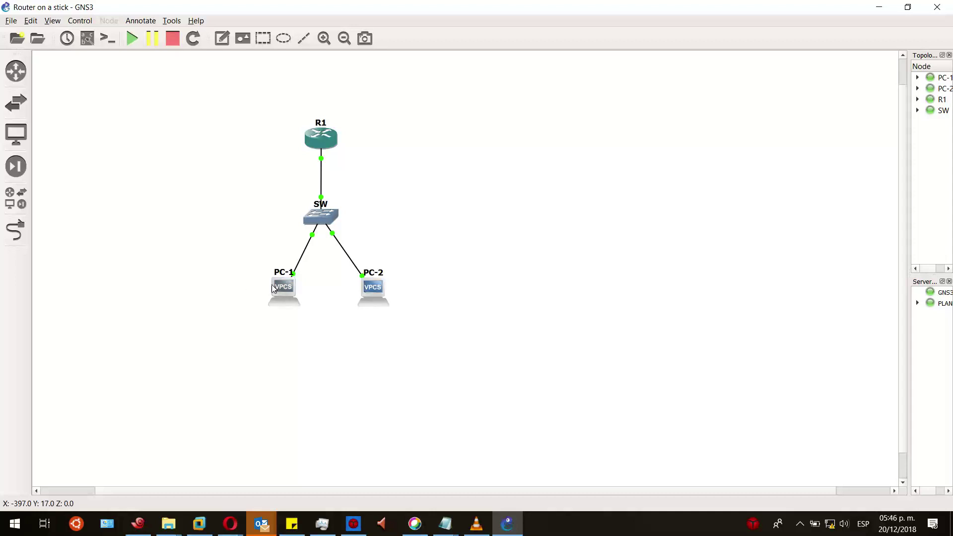
{"action": "left_click_drag", "start_coordinate": [224, 253], "coordinate": [397, 333]}
{"action": "left_click", "coordinate": [307, 331]}
- Open PC-1's console and assign it IP address 192.168.10.1/24 with gateway 192.168.10.254
{"action": "right_click", "coordinate": [287, 292]}
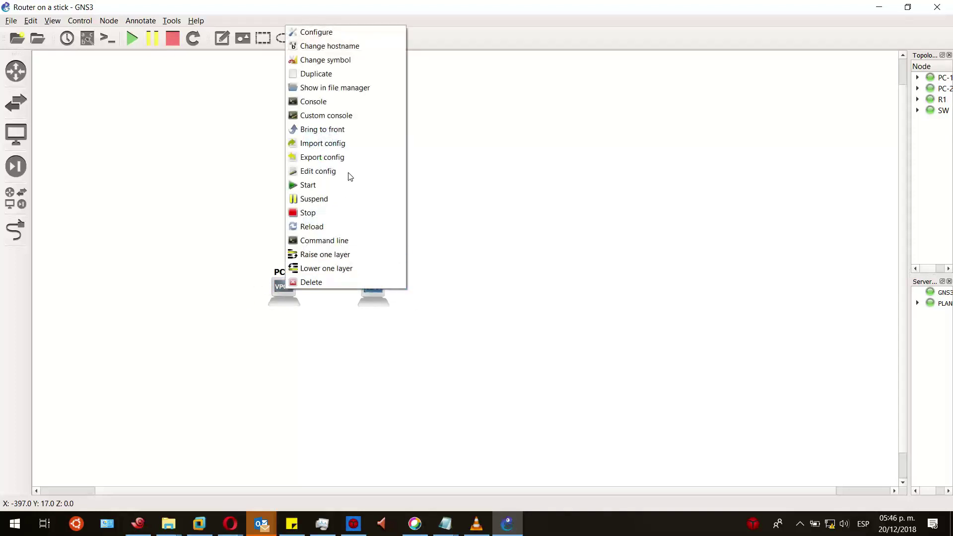
{"action": "left_click", "coordinate": [331, 103]}
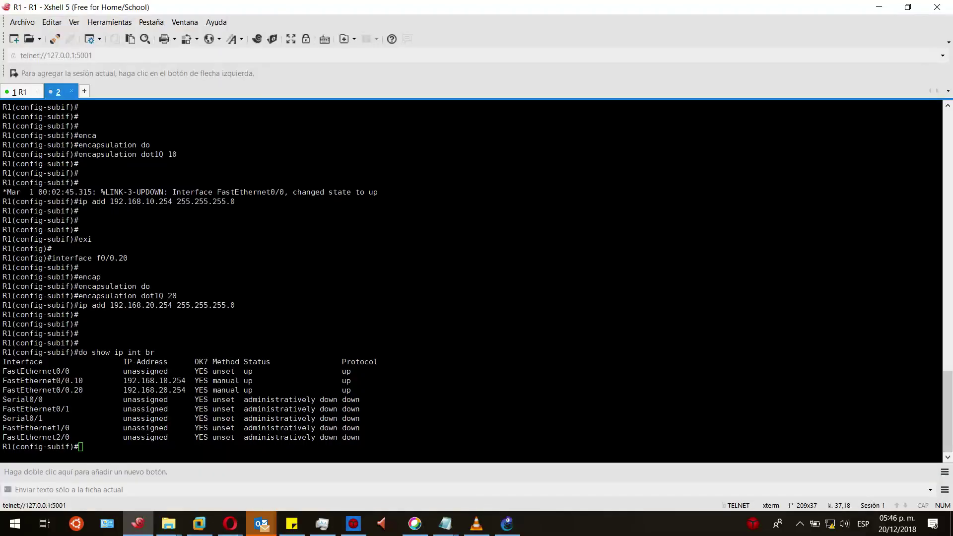
{"action": "type", "text": "ip"}
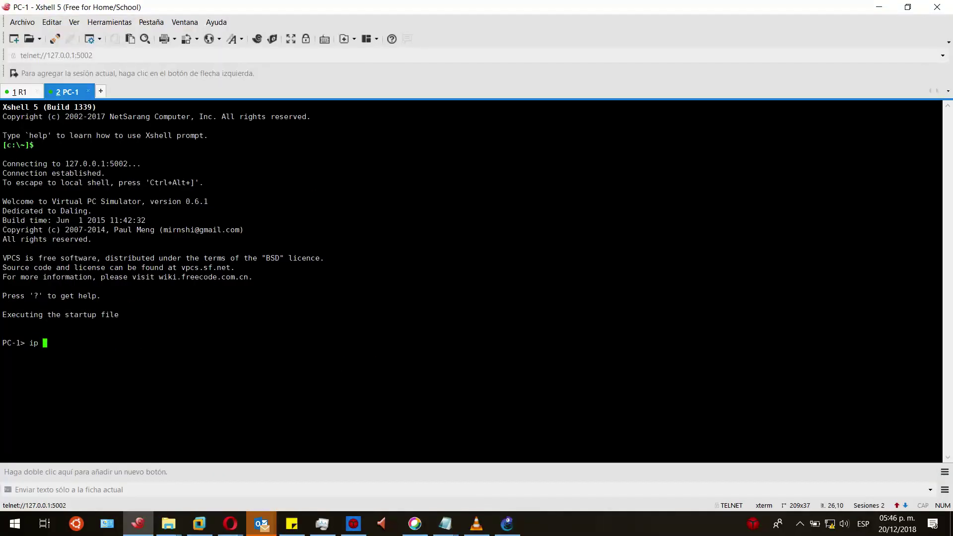
{"action": "type", "text": " 192.168.10.1/24 192.168."}
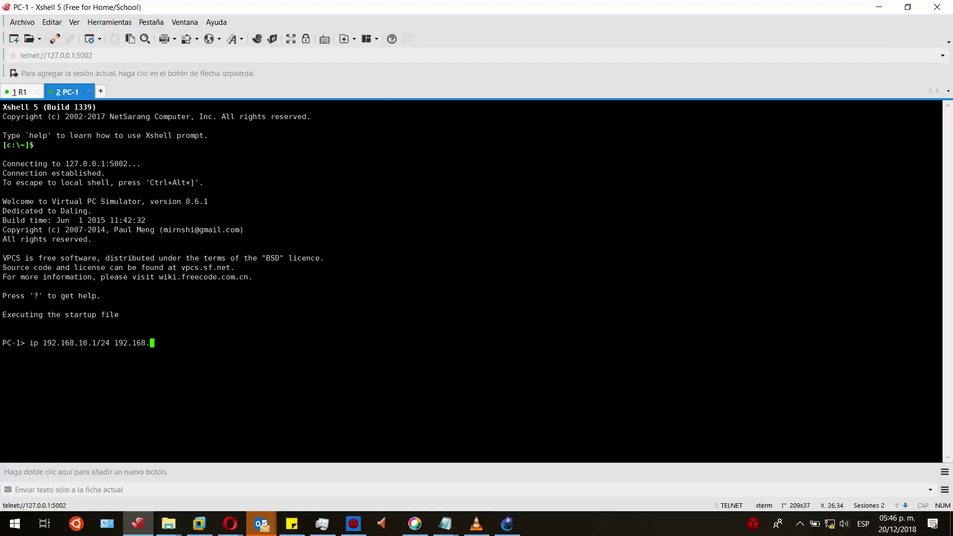
{"action": "type", "text": "10.254"}
{"action": "key", "text": "Return"}
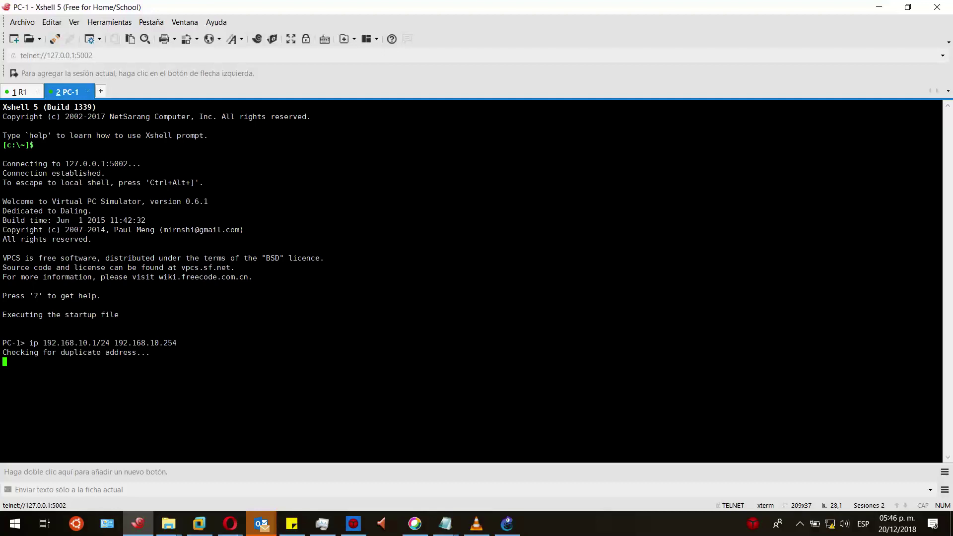
- Return to GNS3, open PC-2's console and assign it IP address 192.168.20.1/24 with gateway 192.168.20.254
{"action": "left_click", "coordinate": [507, 523]}
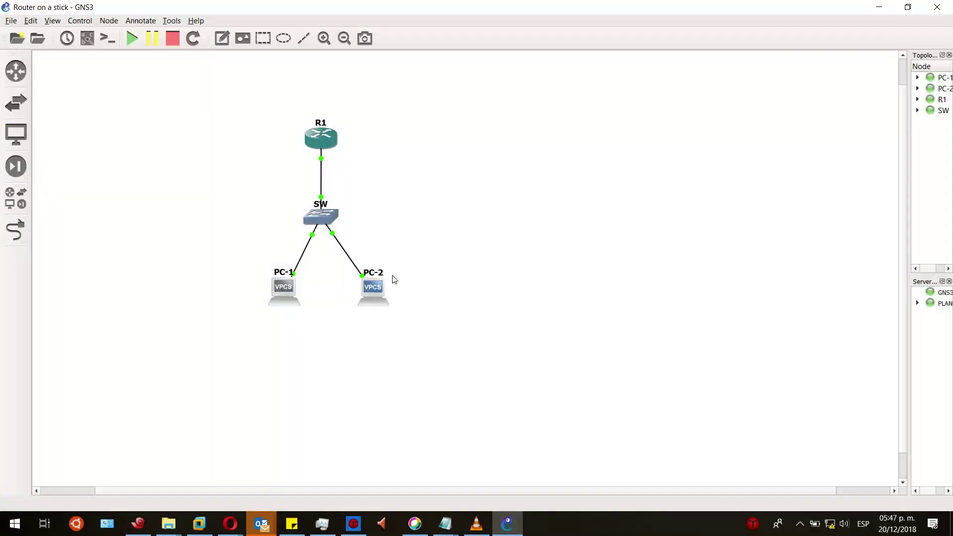
{"action": "right_click", "coordinate": [374, 286]}
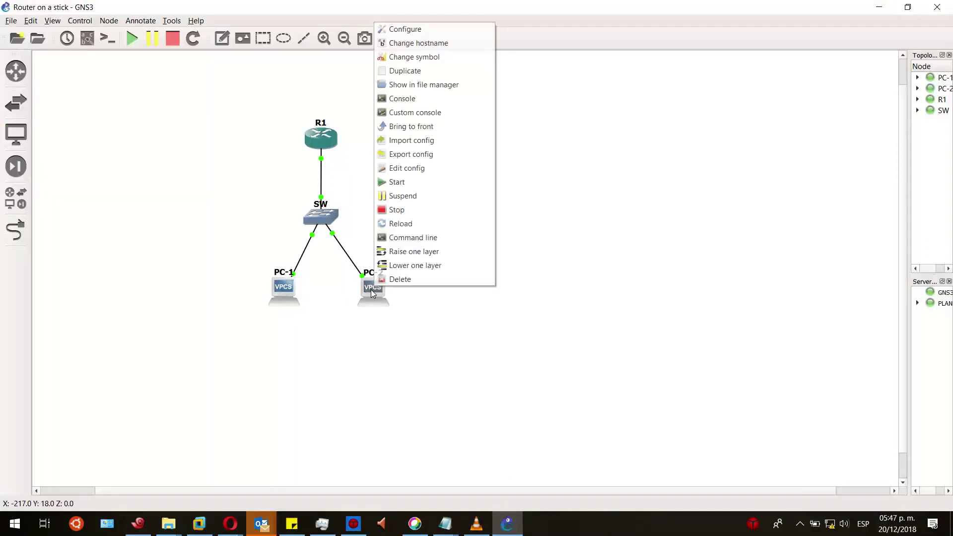
{"action": "left_click", "coordinate": [408, 98]}
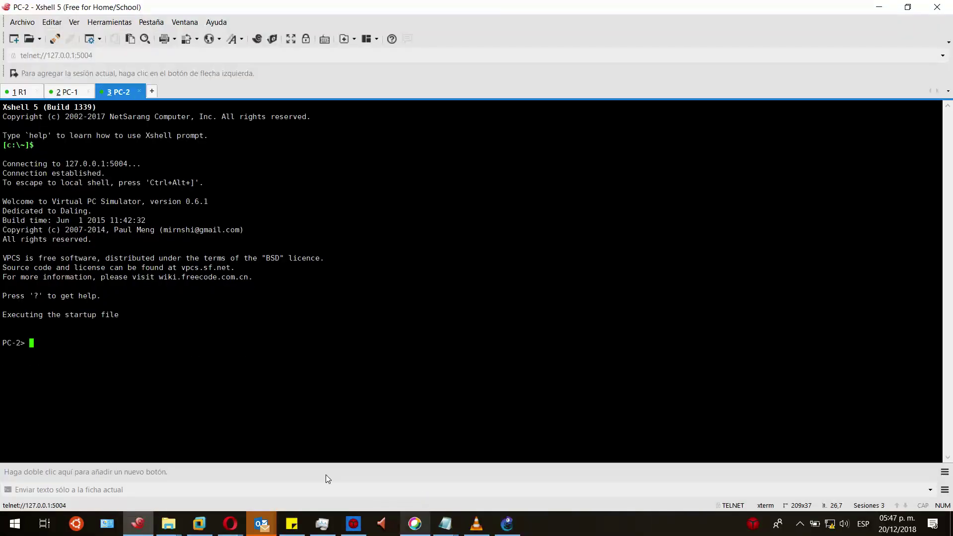
{"action": "type", "text": "ip "}
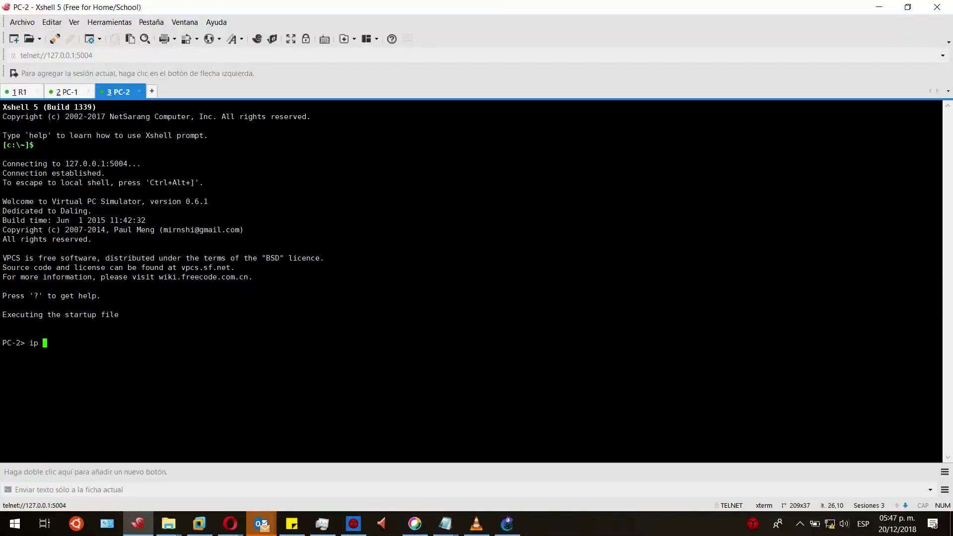
{"action": "type", "text": "192.168.20.1/24 192.168.20"}
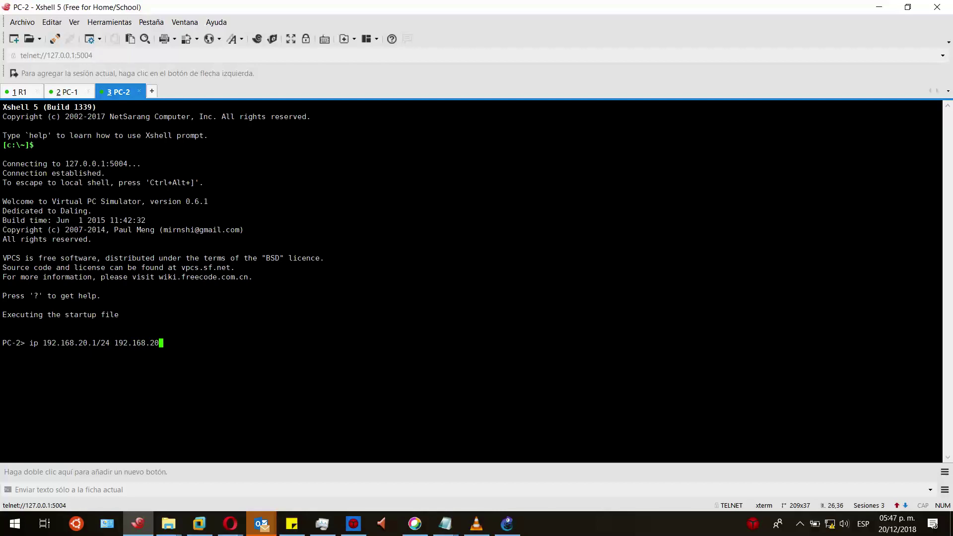
{"action": "type", "text": ".254"}
{"action": "key", "text": "Return"}
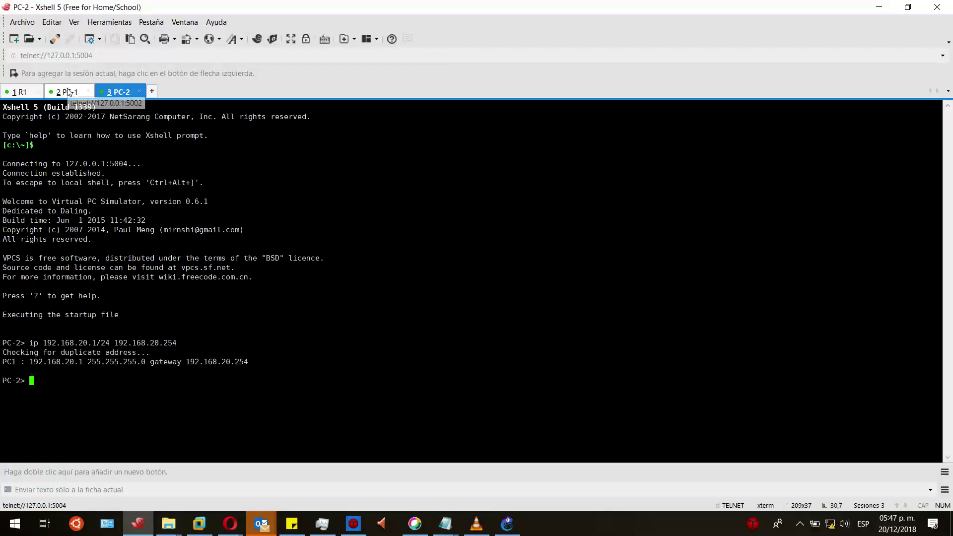
- Ping PC-2's address 192.168.20.1 from PC-1's console to test inter-VLAN connectivity
{"action": "left_click", "coordinate": [69, 93]}
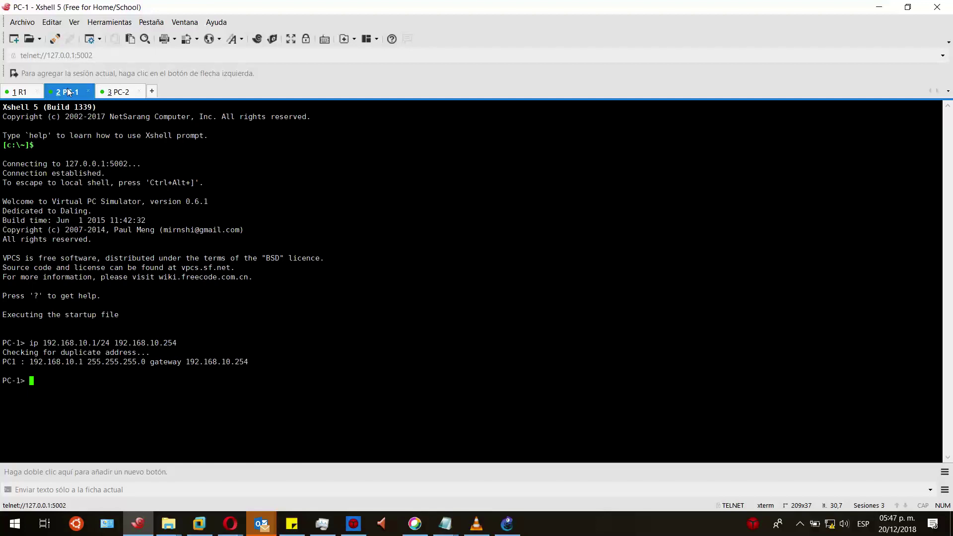
{"action": "type", "text": "ping"}
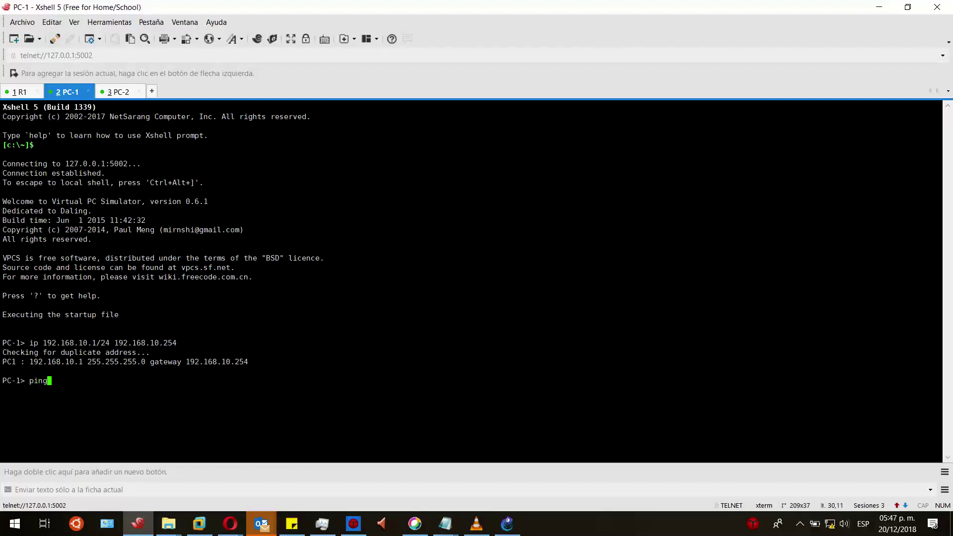
{"action": "type", "text": " 192.1"}
{"action": "type", "text": "68"}
{"action": "type", "text": ".20"}
{"action": "type", "text": "."}
{"action": "type", "text": "1"}
{"action": "key", "text": "Return"}
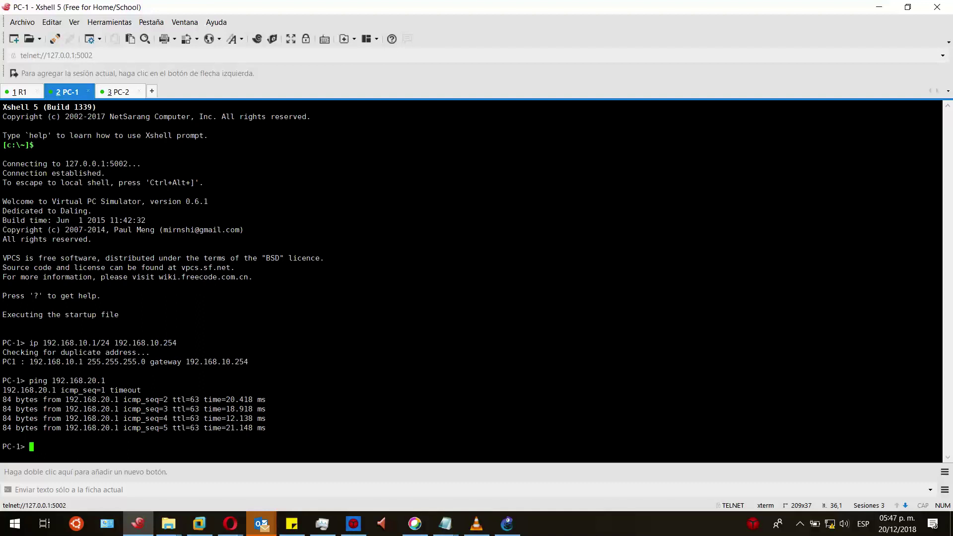
{"action": "key", "text": "Return"}
{"action": "key", "text": "Return"}
{"action": "key", "text": "Return"}
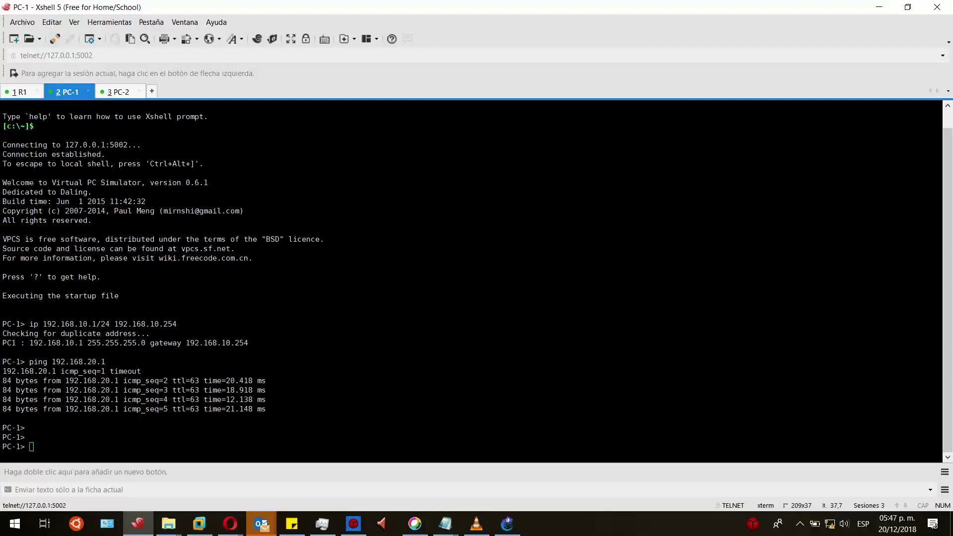
- Ping PC-1's address 192.168.10.1 from PC-2's console to test connectivity in the opposite direction
{"action": "key", "text": "ctrl+Tab"}
{"action": "key", "text": "Return"}
{"action": "key", "text": "Return"}
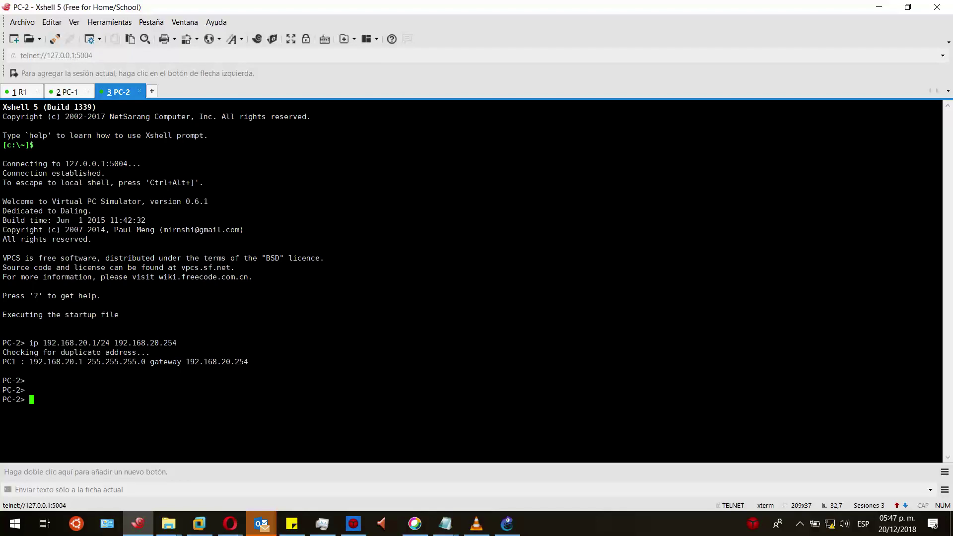
{"action": "type", "text": "ping 19"}
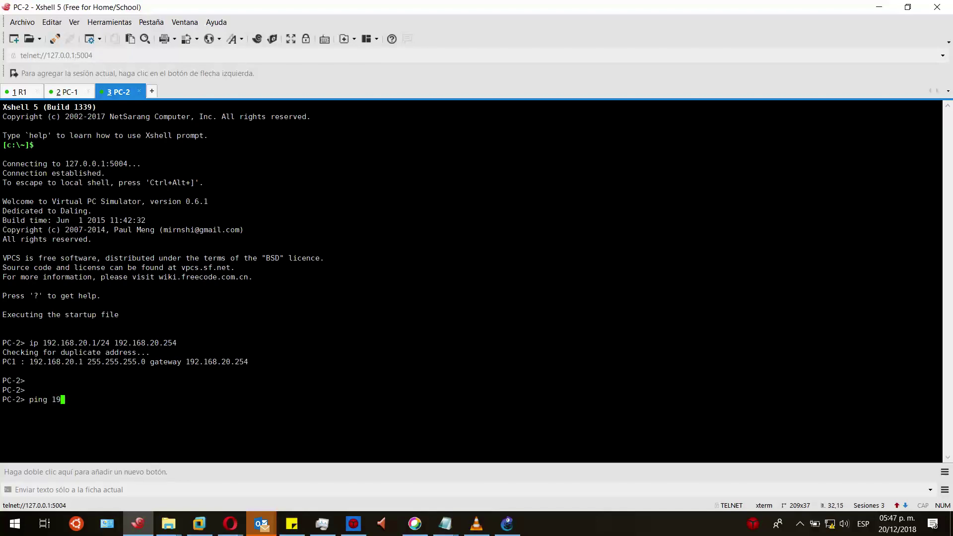
{"action": "type", "text": "2.168.10.1"}
{"action": "key", "text": "Return"}
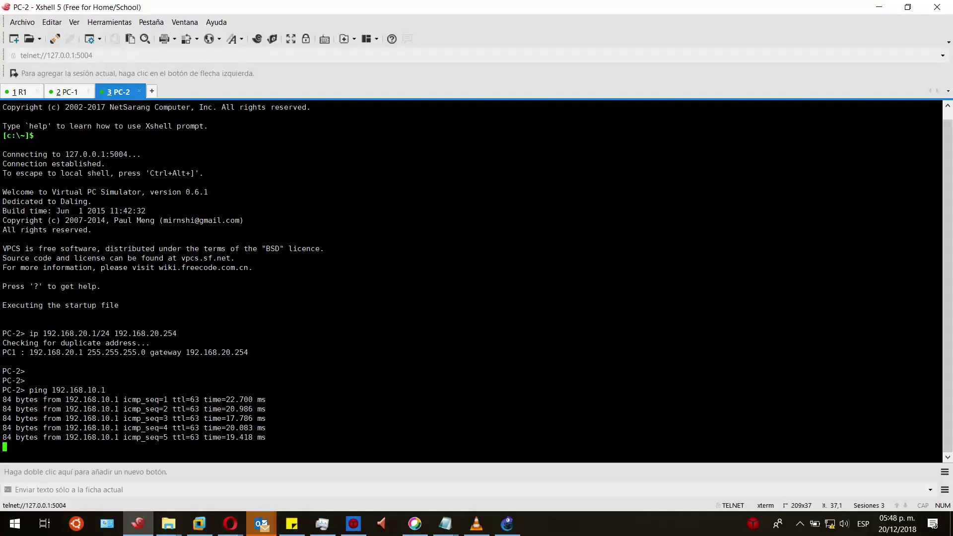
{"action": "left_click", "coordinate": [507, 523]}
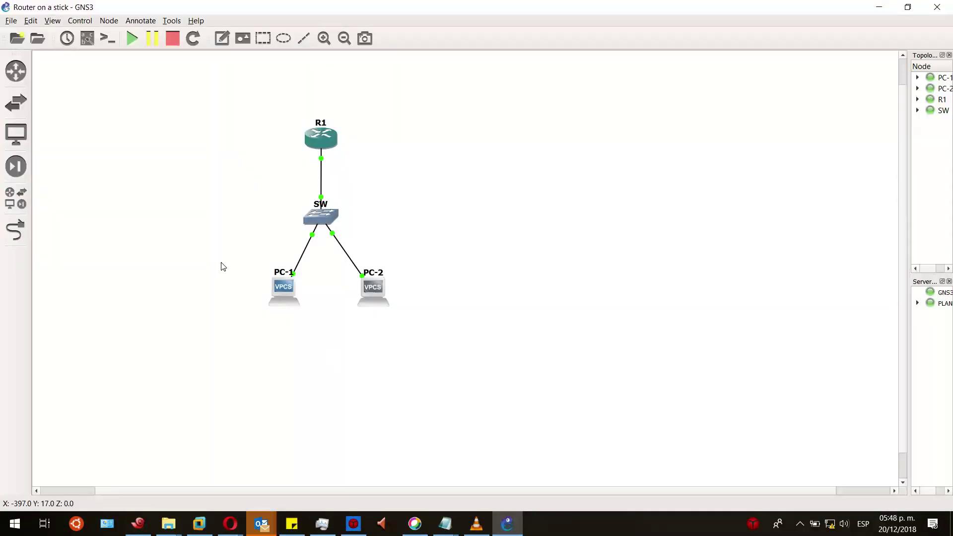
{"action": "left_click_drag", "start_coordinate": [220, 263], "coordinate": [440, 344]}
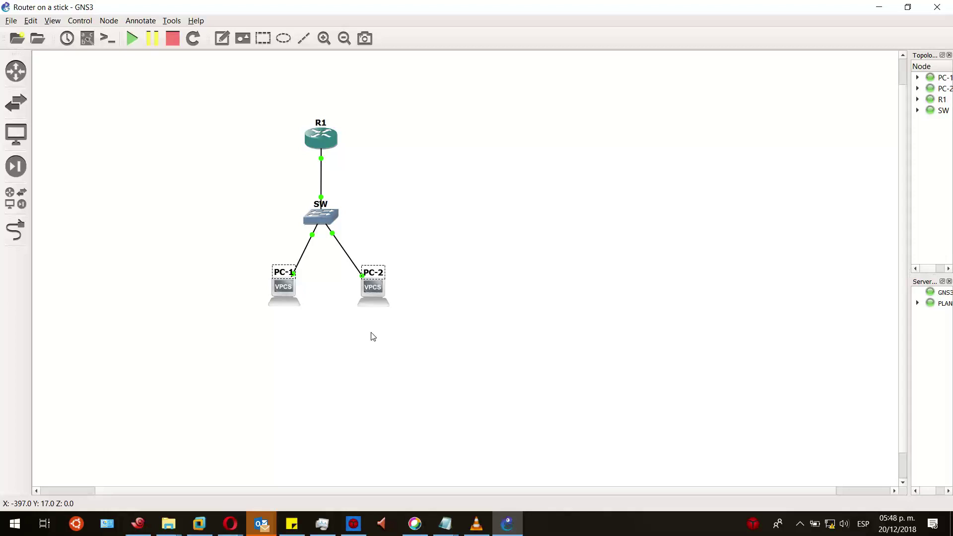
{"action": "left_click", "coordinate": [320, 286]}
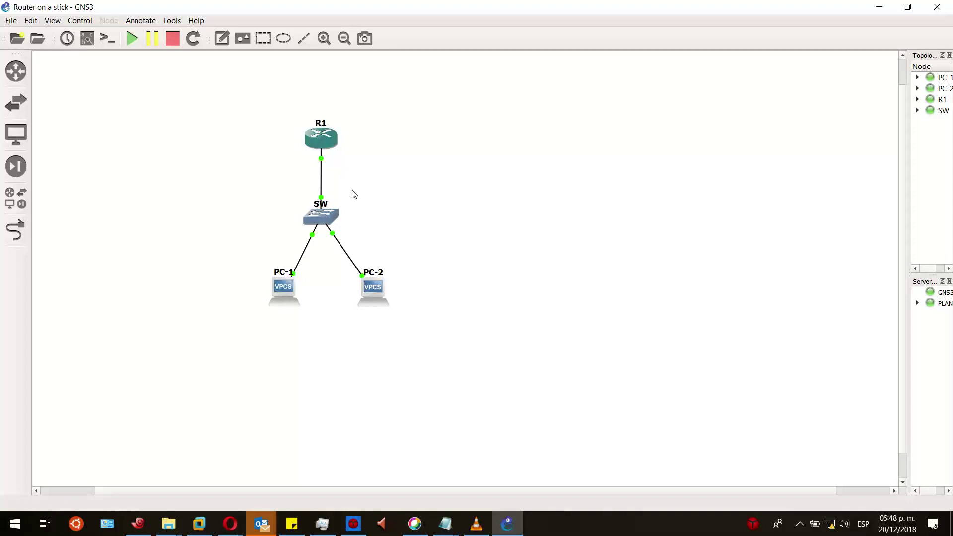
{"action": "left_click_drag", "start_coordinate": [291, 143], "coordinate": [350, 226]}
{"action": "left_click", "coordinate": [211, 220]}
- Return to R1's console session in Xshell and exit subinterface configuration mode to the privileged prompt
{"action": "left_click", "coordinate": [516, 527]}
{"action": "left_click", "coordinate": [22, 91]}
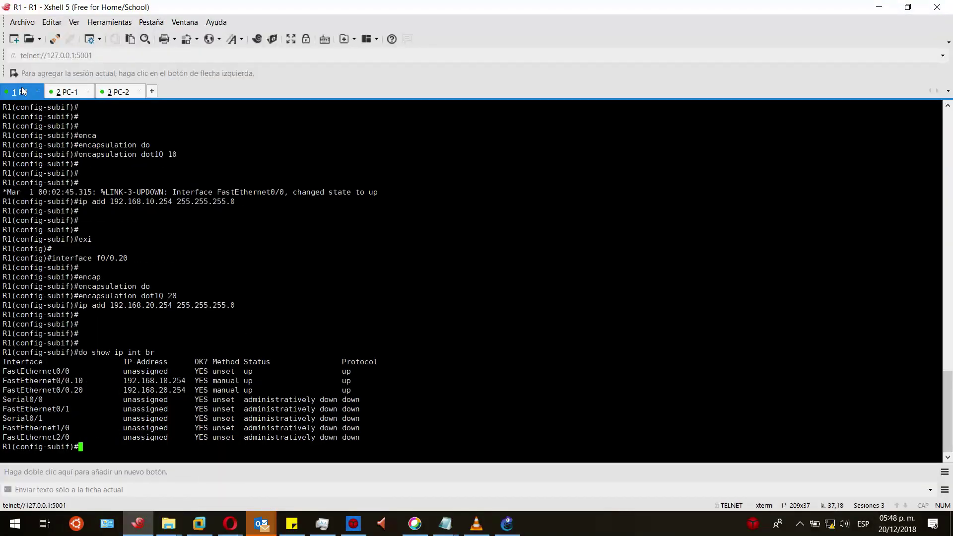
{"action": "key", "text": "Return"}
{"action": "key", "text": "Return"}
{"action": "key", "text": "Return"}
{"action": "key", "text": "ctrl+z"}
{"action": "key", "text": "Return"}
{"action": "key", "text": "Return"}
{"action": "key", "text": "Return"}
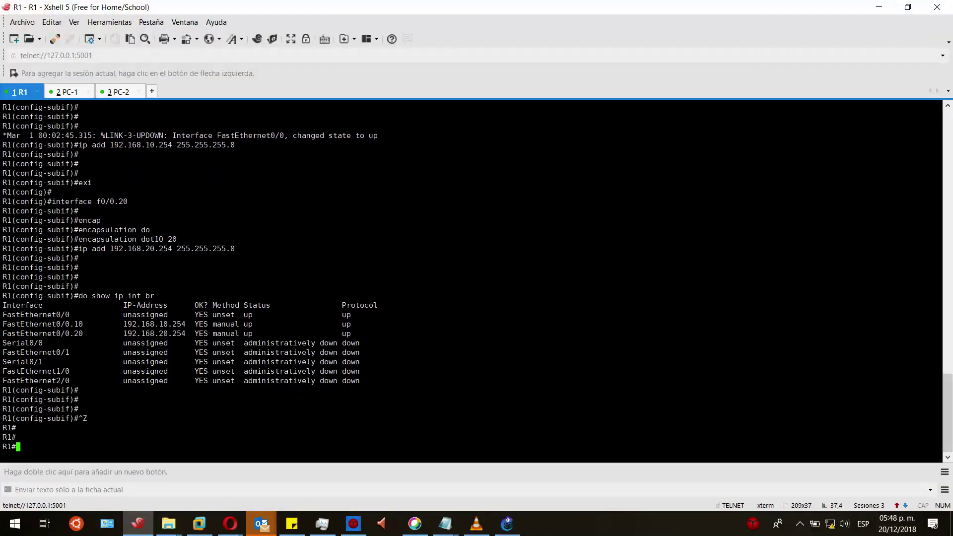
- Display R1's ARP table with show arp and examine the hardware address for 192.168.10.1 and the 192.168.20.1 entry
{"action": "type", "text": "show"}
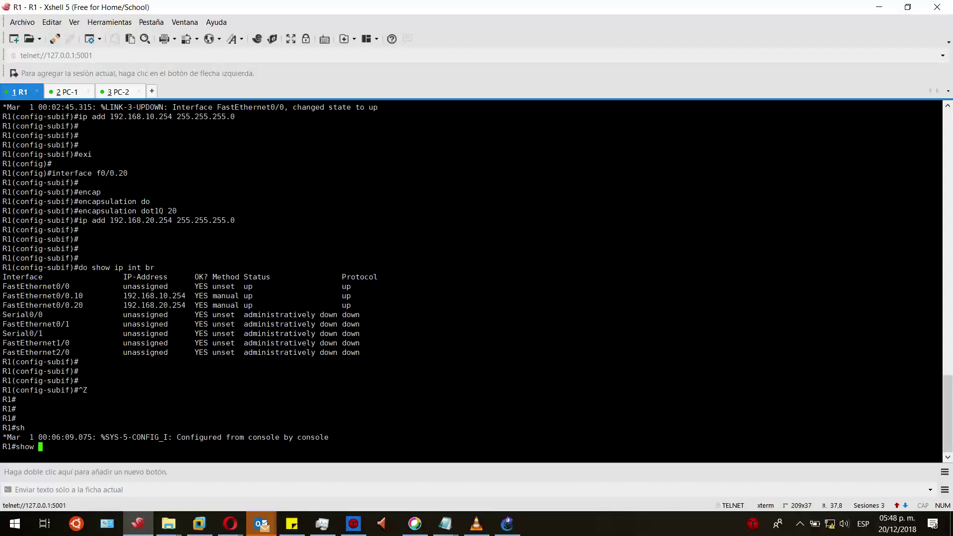
{"action": "type", "text": "arp"}
{"action": "key", "text": "Return"}
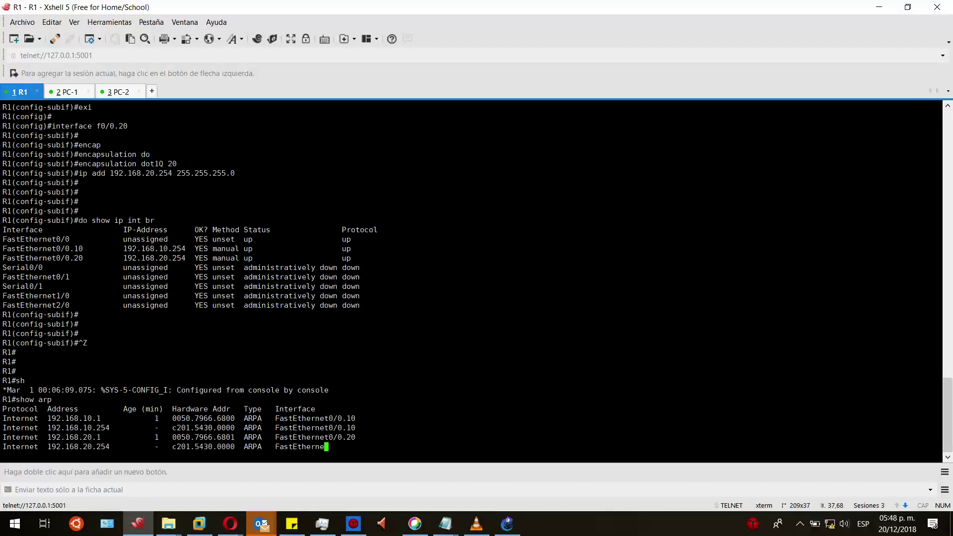
{"action": "left_click_drag", "start_coordinate": [172, 409], "coordinate": [233, 408]}
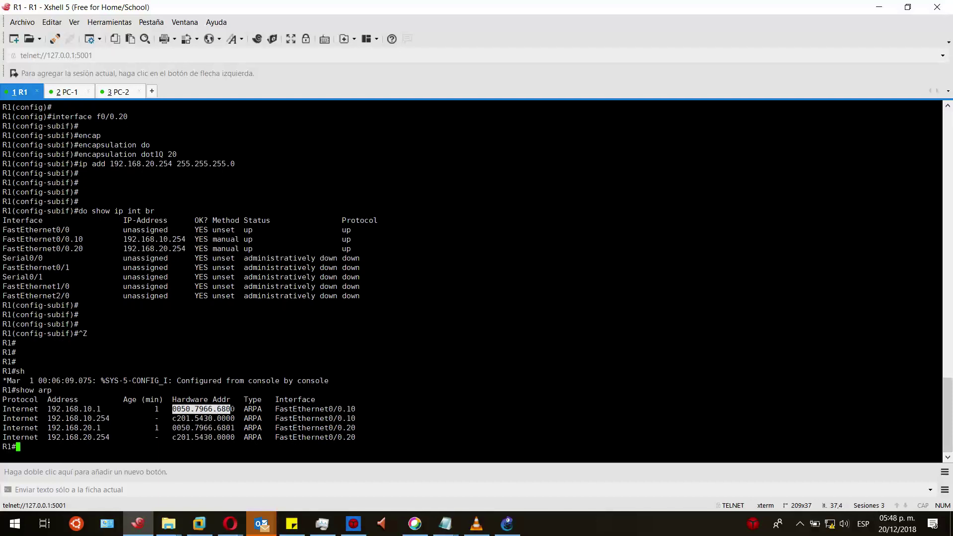
{"action": "left_click_drag", "start_coordinate": [47, 427], "coordinate": [346, 427]}
- Switch back to the GNS3 topology
{"action": "left_click", "coordinate": [506, 524]}
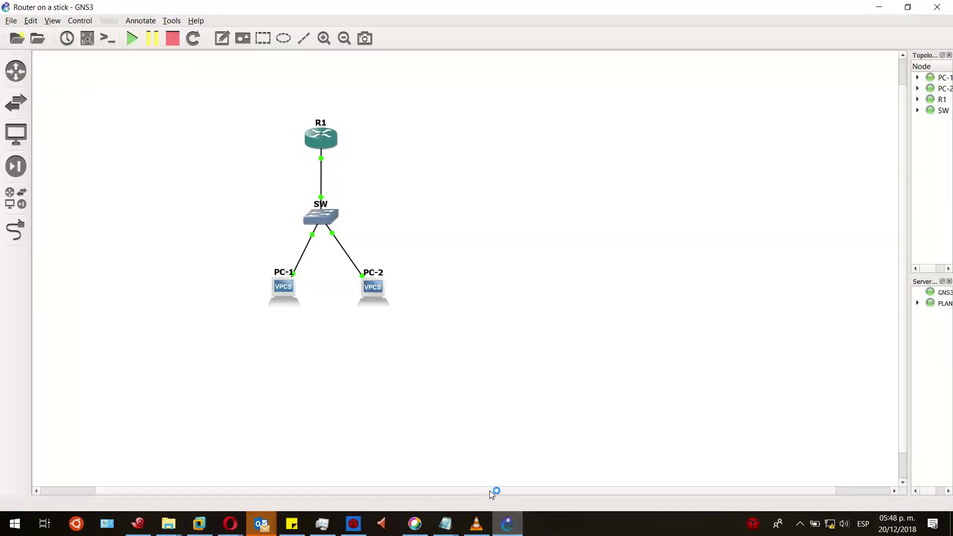